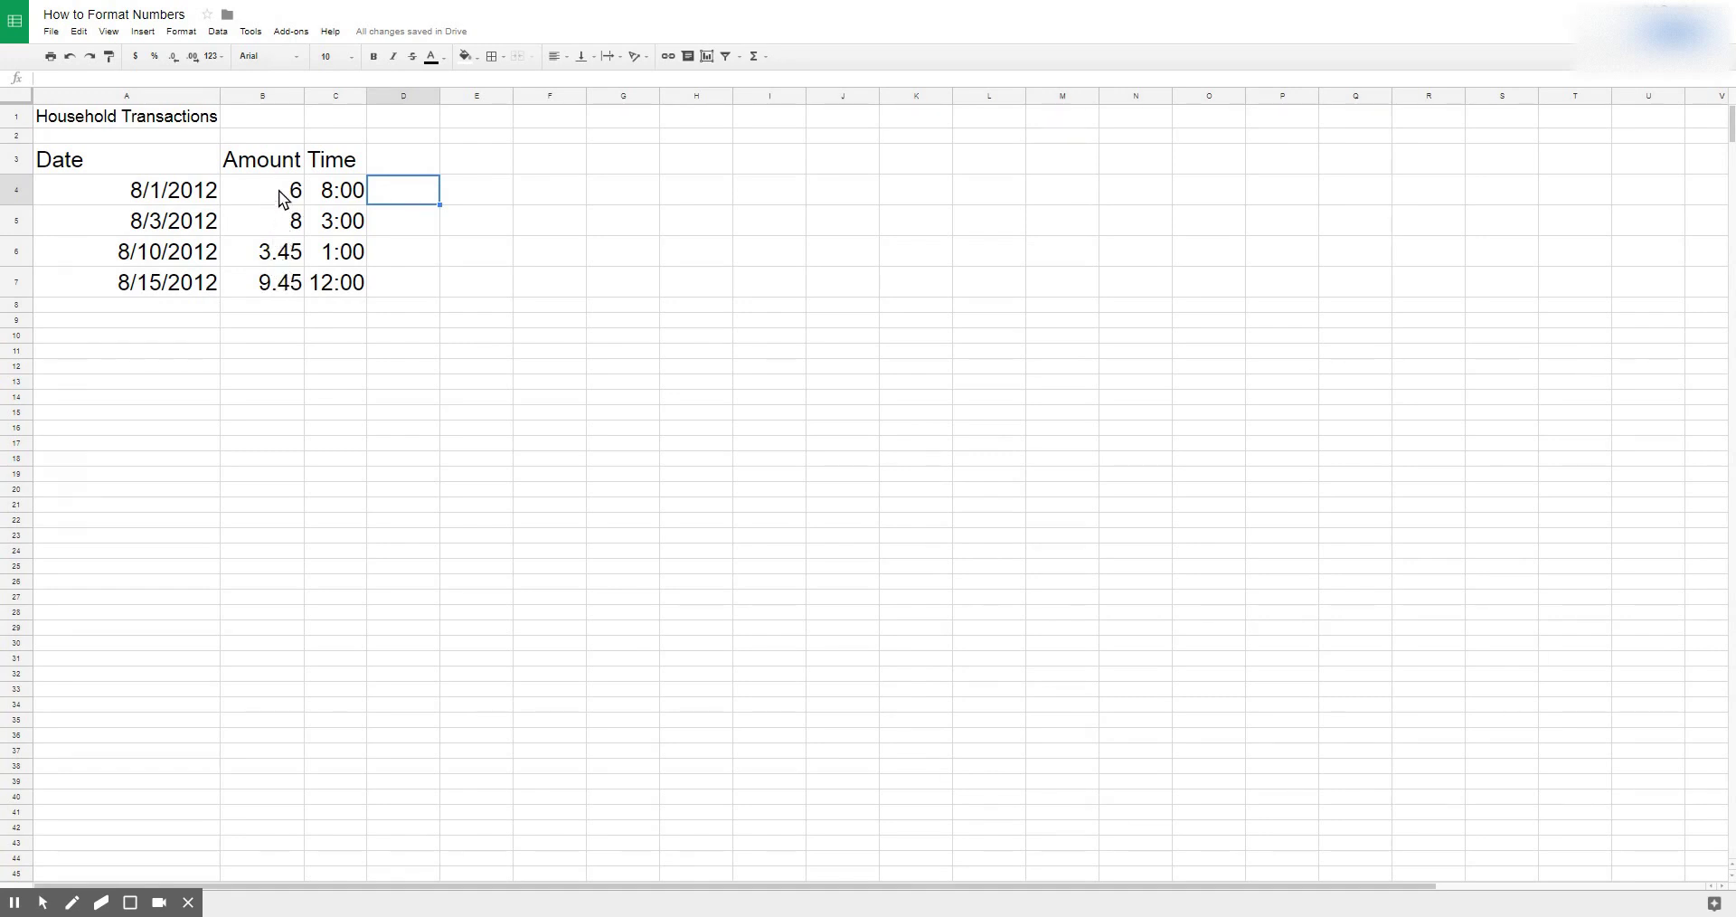
# - Format the four amounts, then all of column B, as currency: $6.00, $8.00, $3.45, $9.45
pyautogui.moveTo(283, 197); pyautogui.dragTo(277, 271)
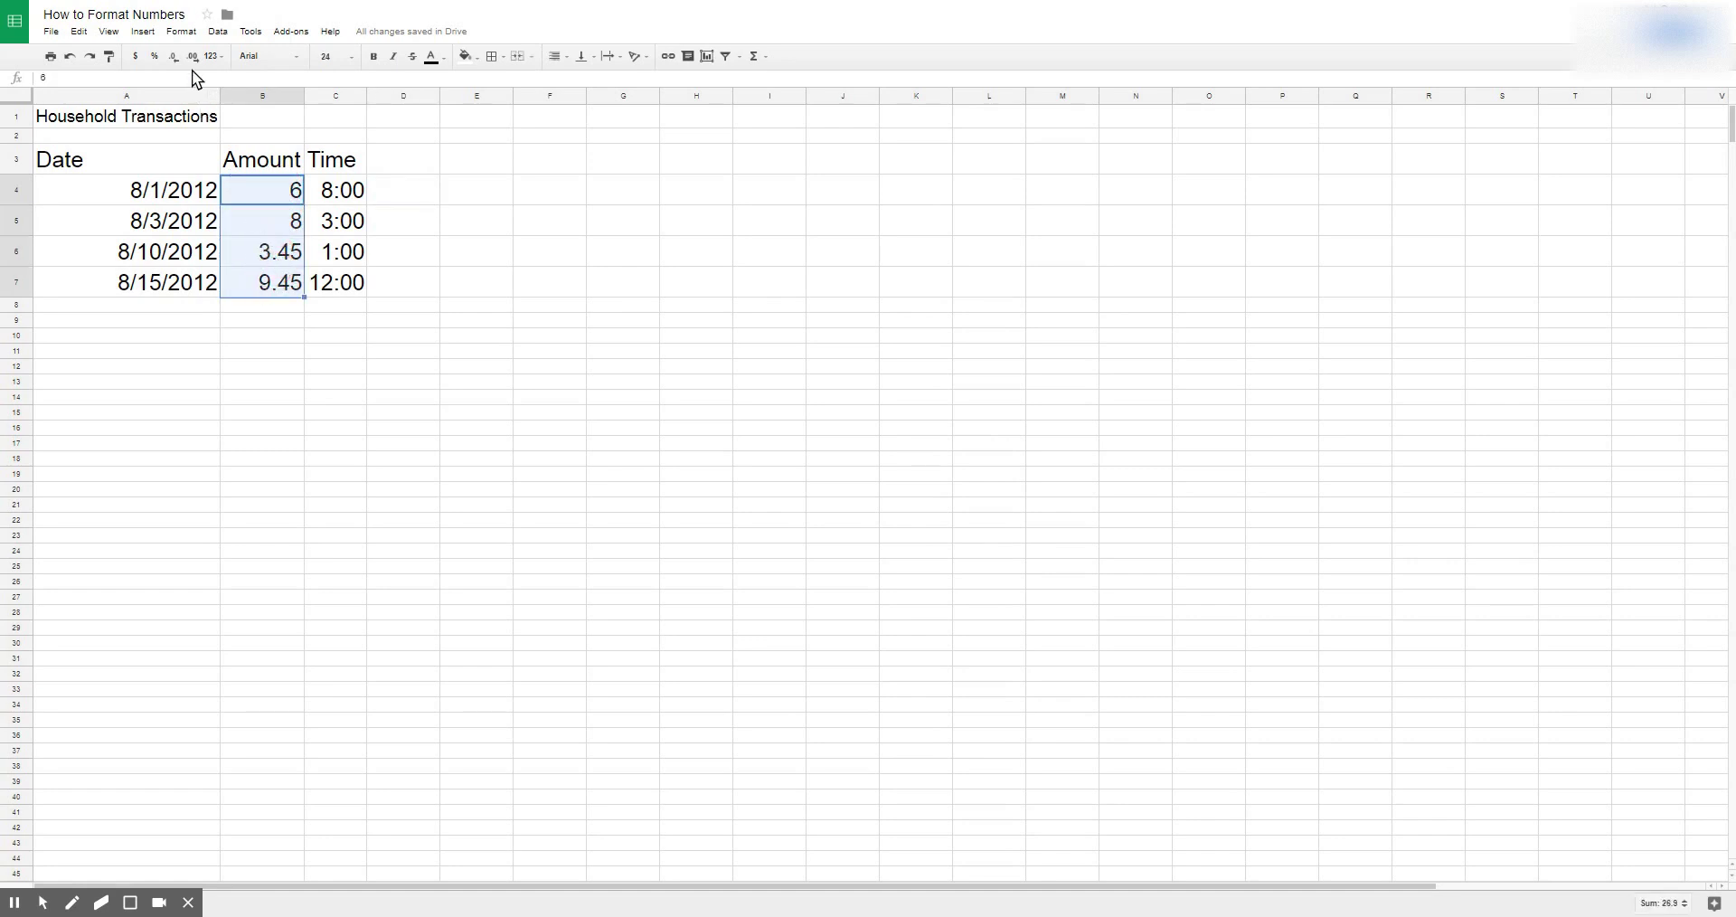
pyautogui.click(132, 56)
pyautogui.click(268, 94)
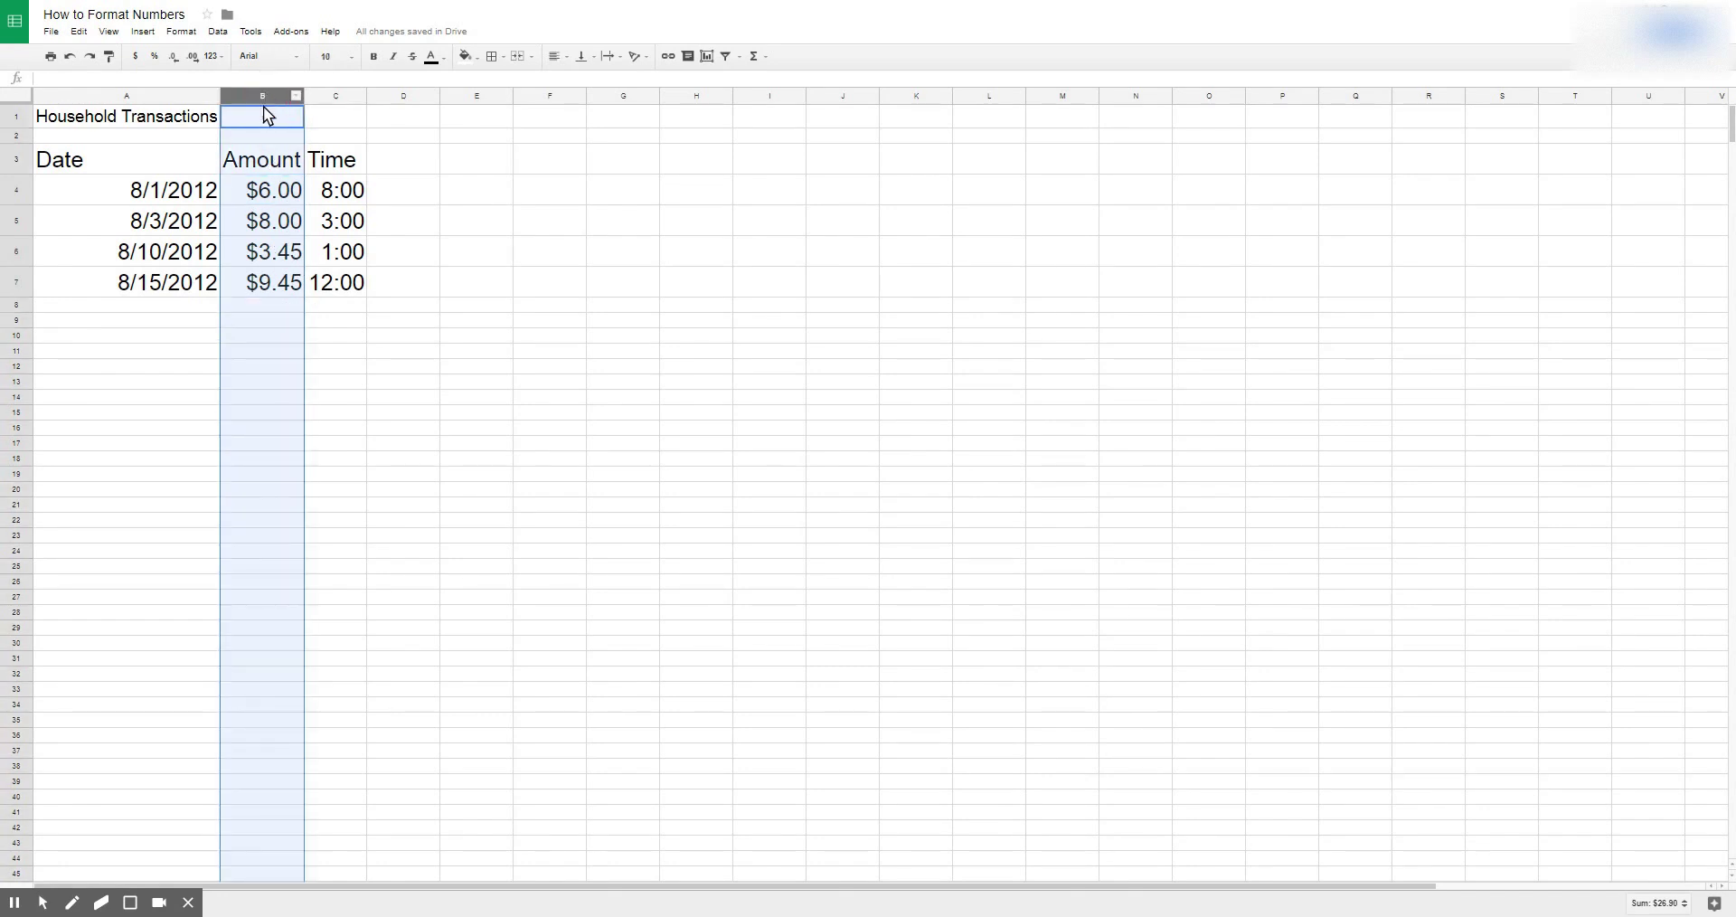
pyautogui.click(135, 56)
pyautogui.click(270, 304)
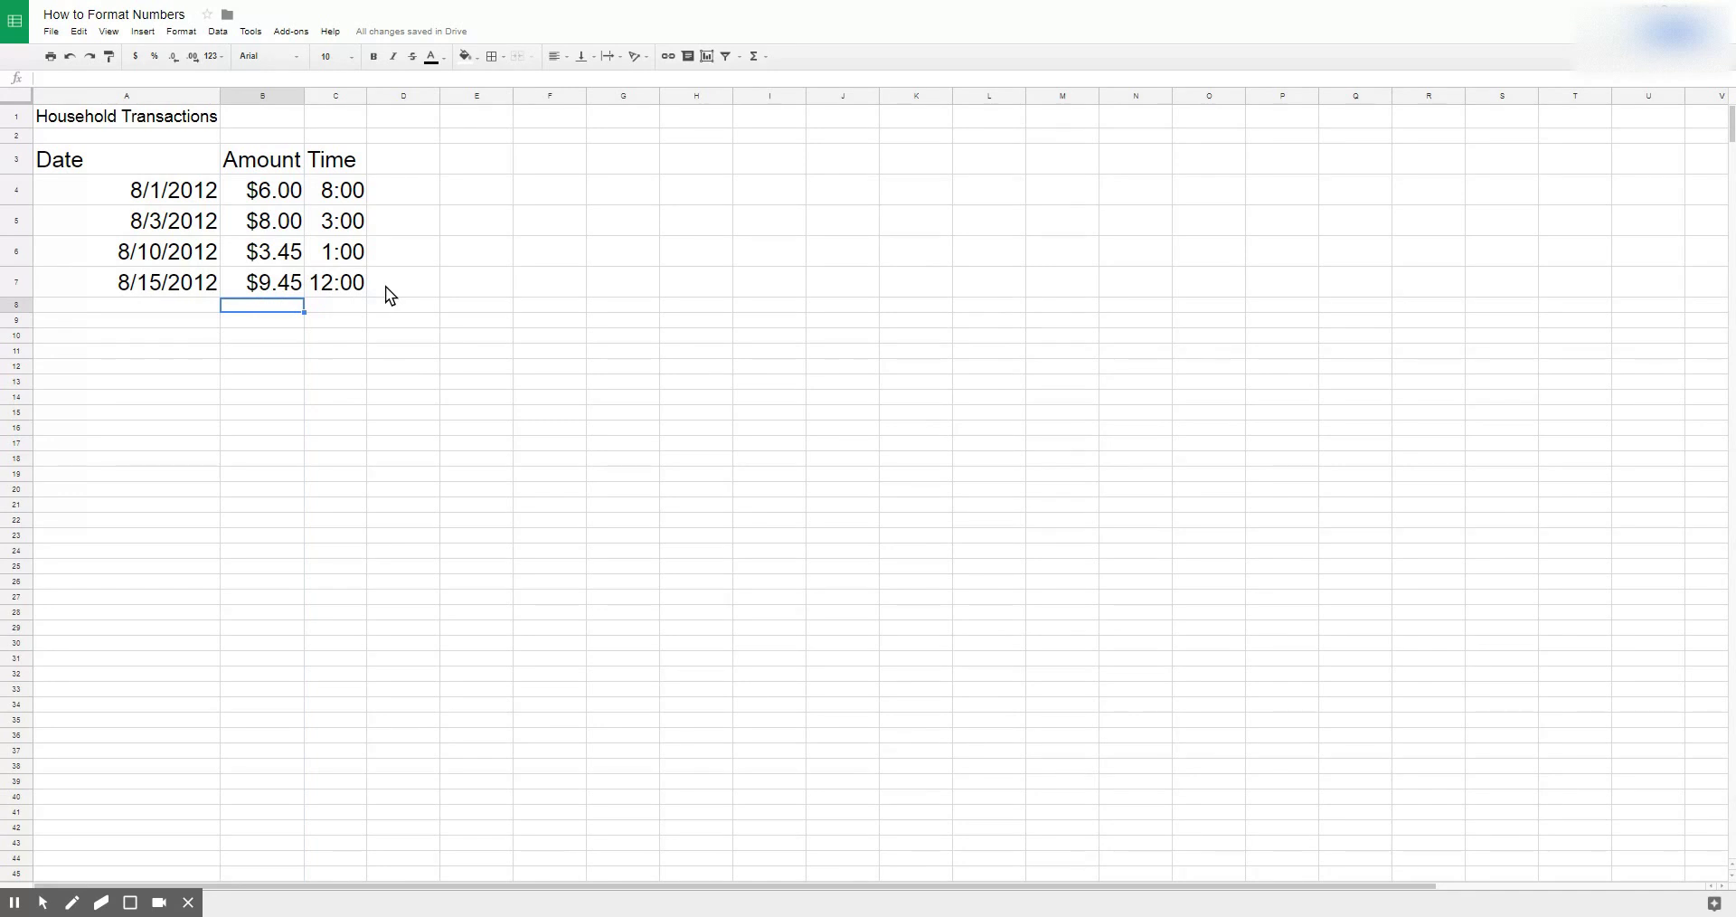
# - Enter 5.52 in B8 so it shows as $5.52
pyautogui.write('5.52')
pyautogui.press('Return')
pyautogui.click(298, 305)
# - Set the font size of the new amount in B8 to 18
pyautogui.click(348, 57)
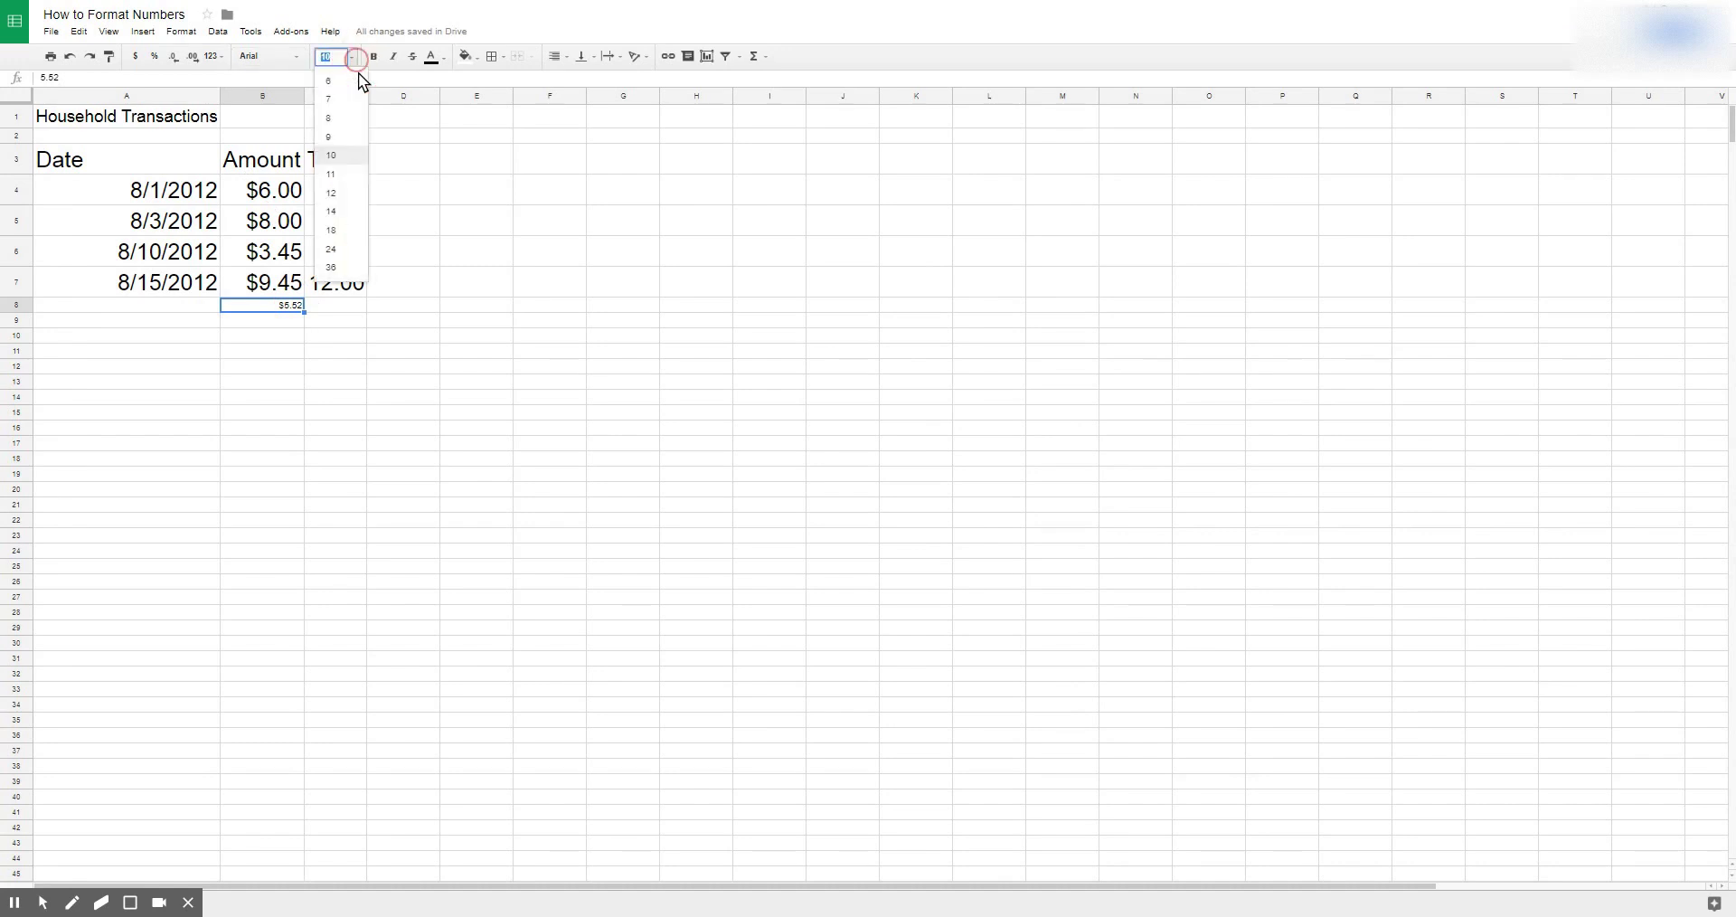
pyautogui.click(343, 231)
pyautogui.click(261, 346)
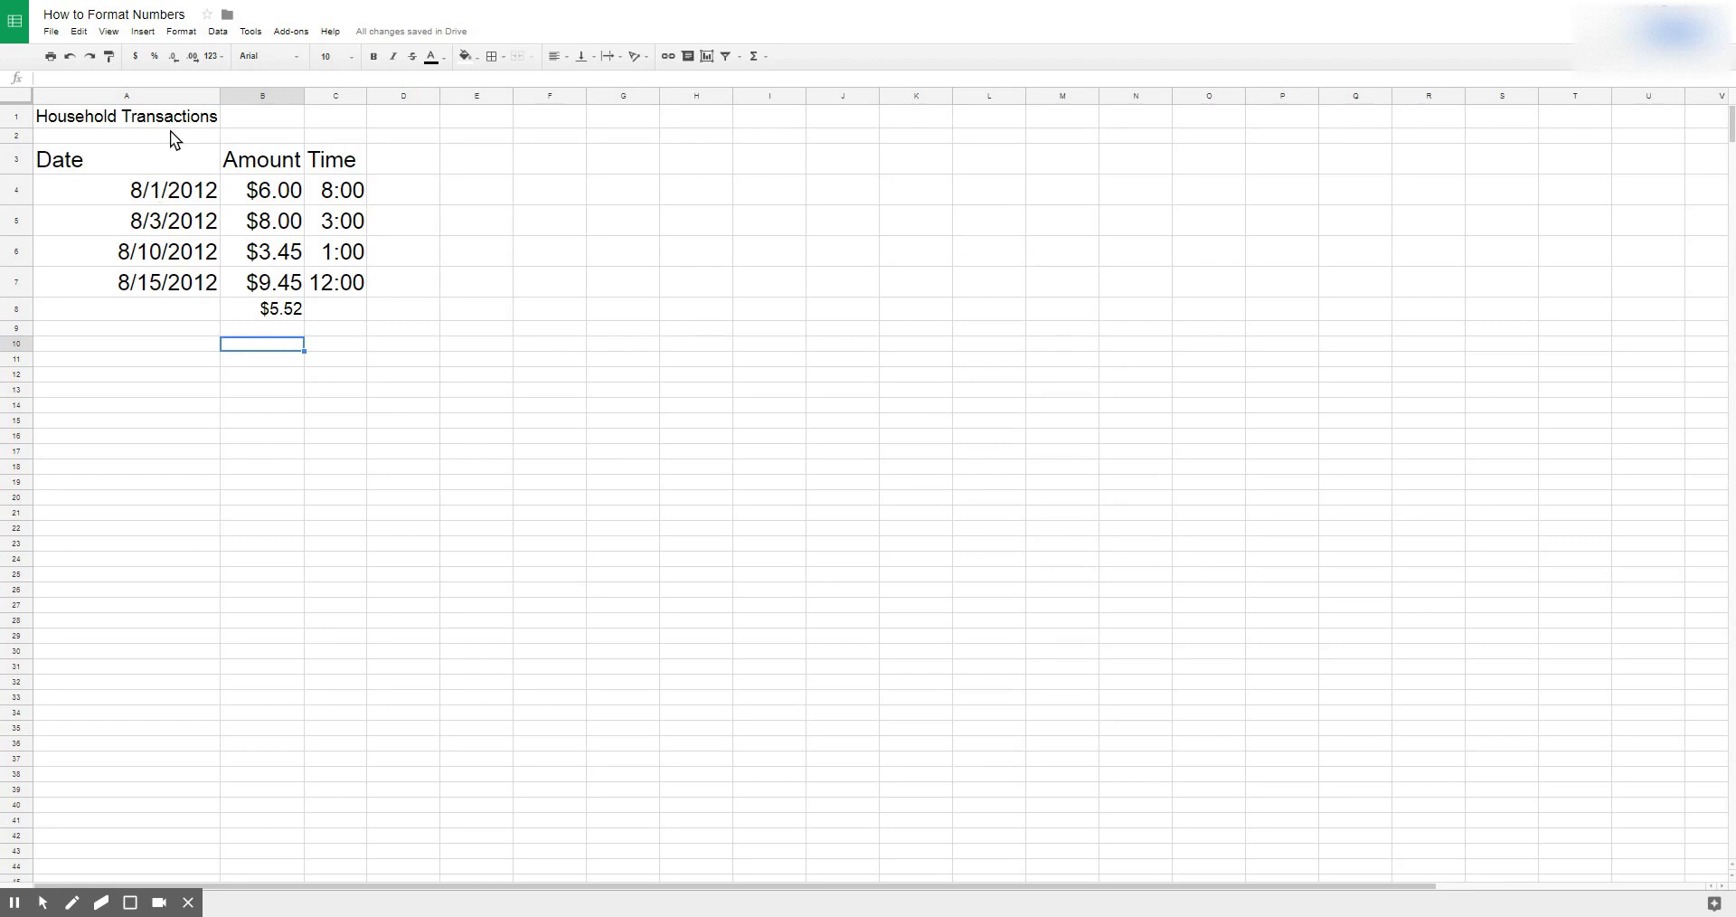
pyautogui.click(170, 94)
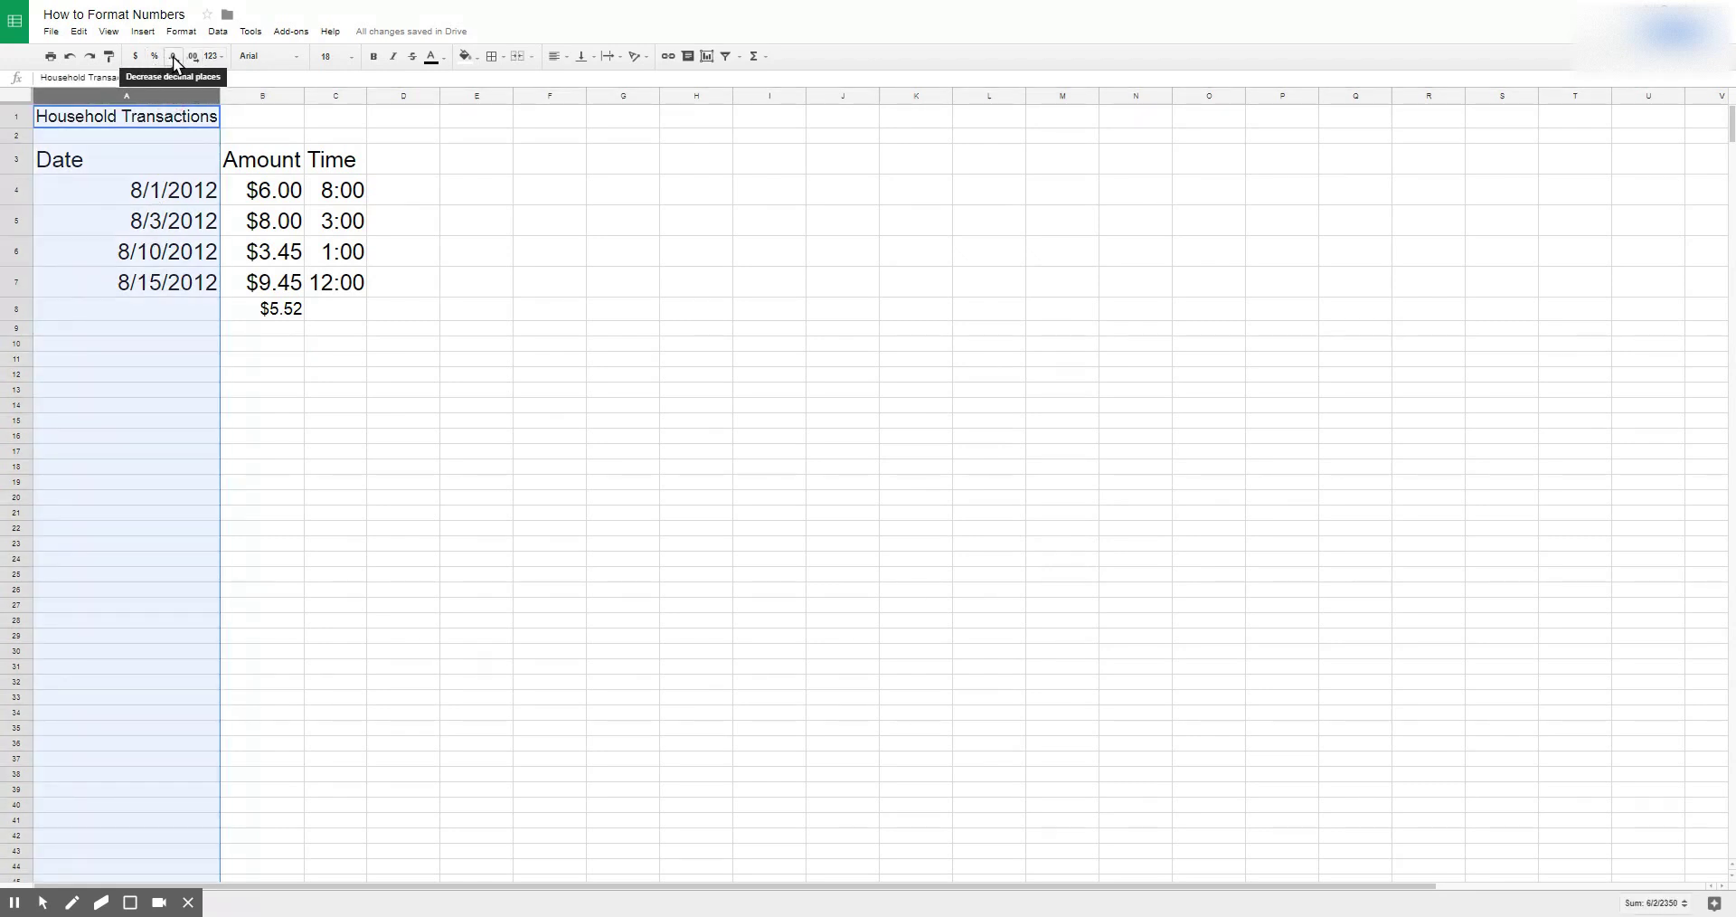
pyautogui.click(264, 94)
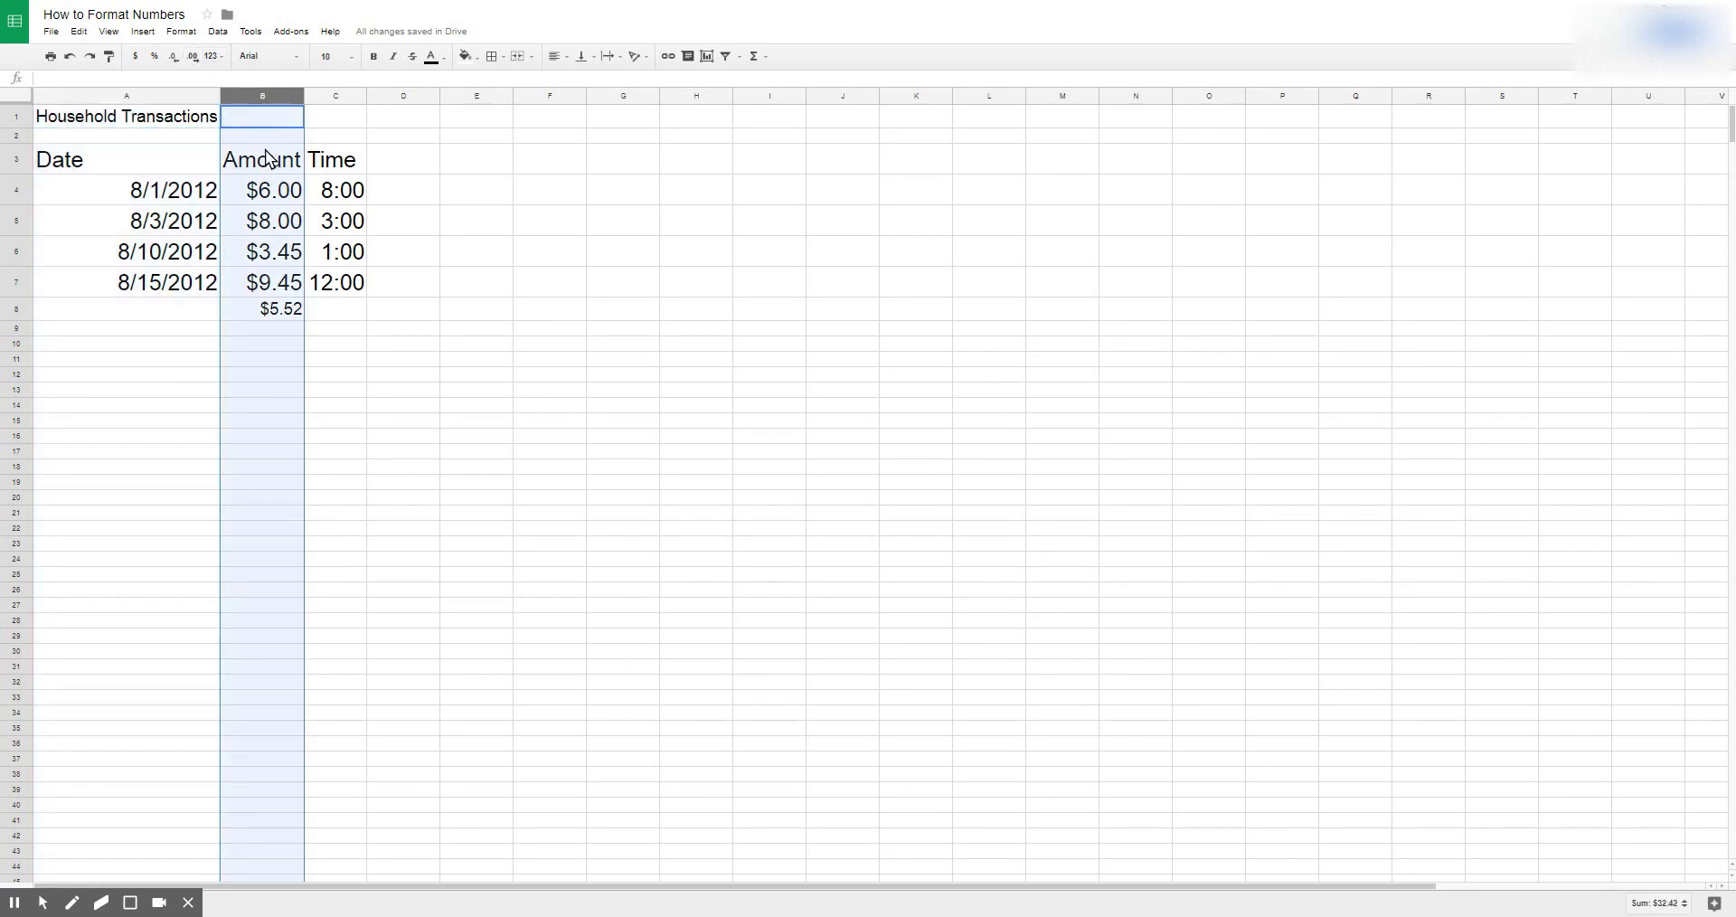
pyautogui.click(177, 58)
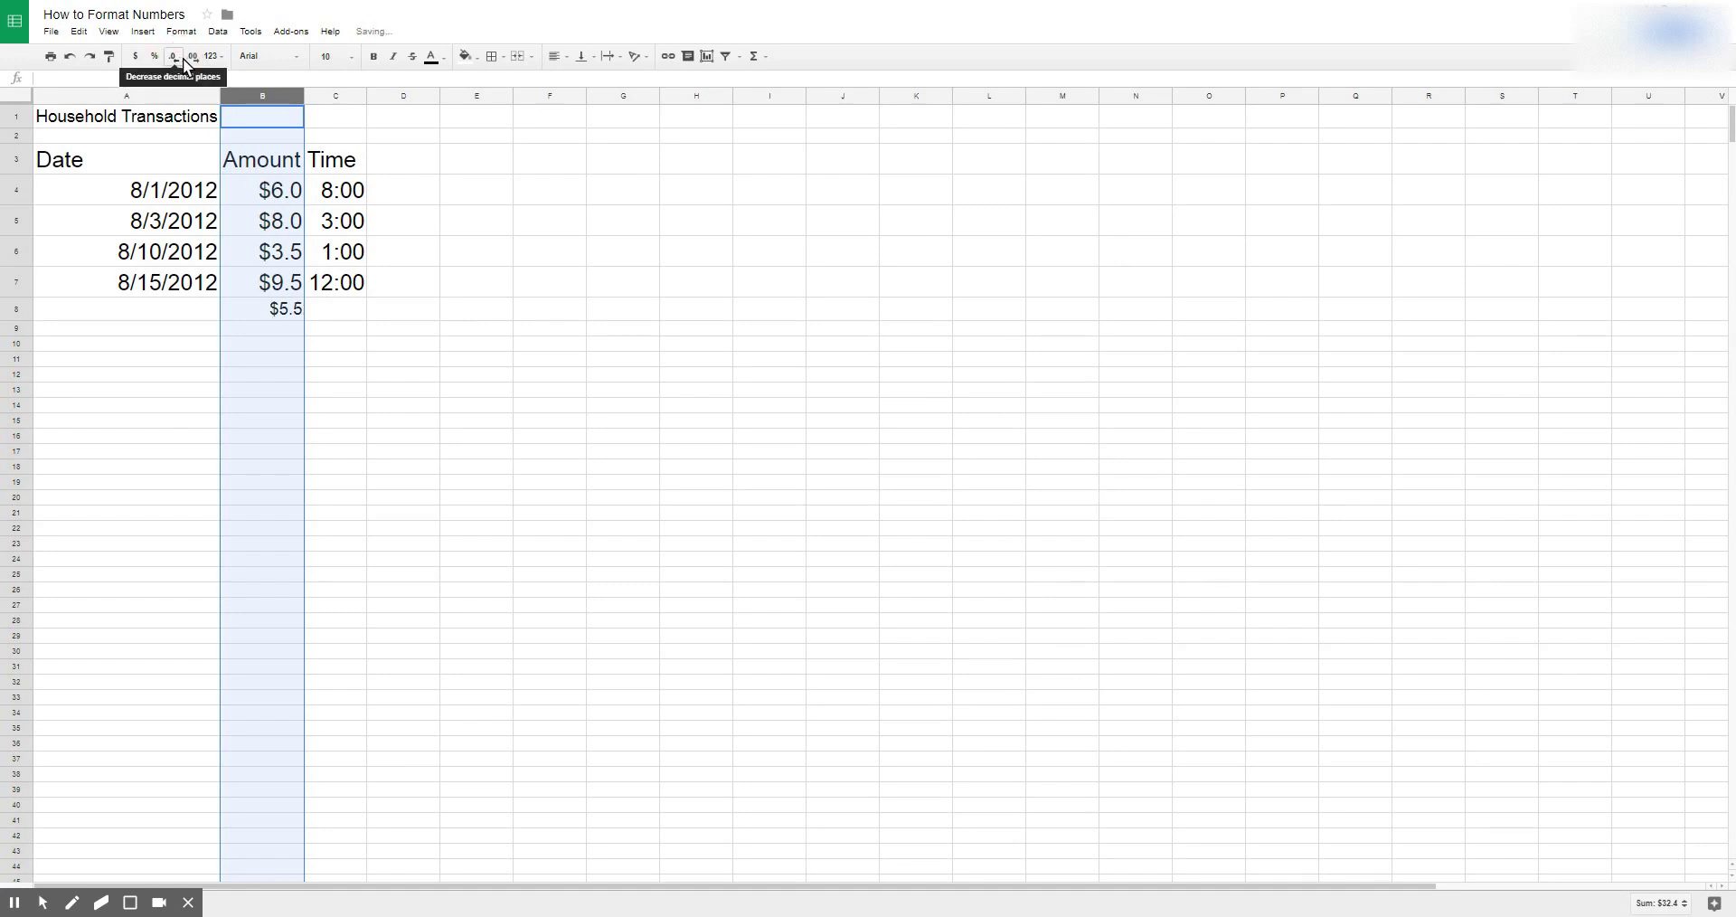
pyautogui.click(191, 58)
pyautogui.click(191, 58)
pyautogui.click(191, 58)
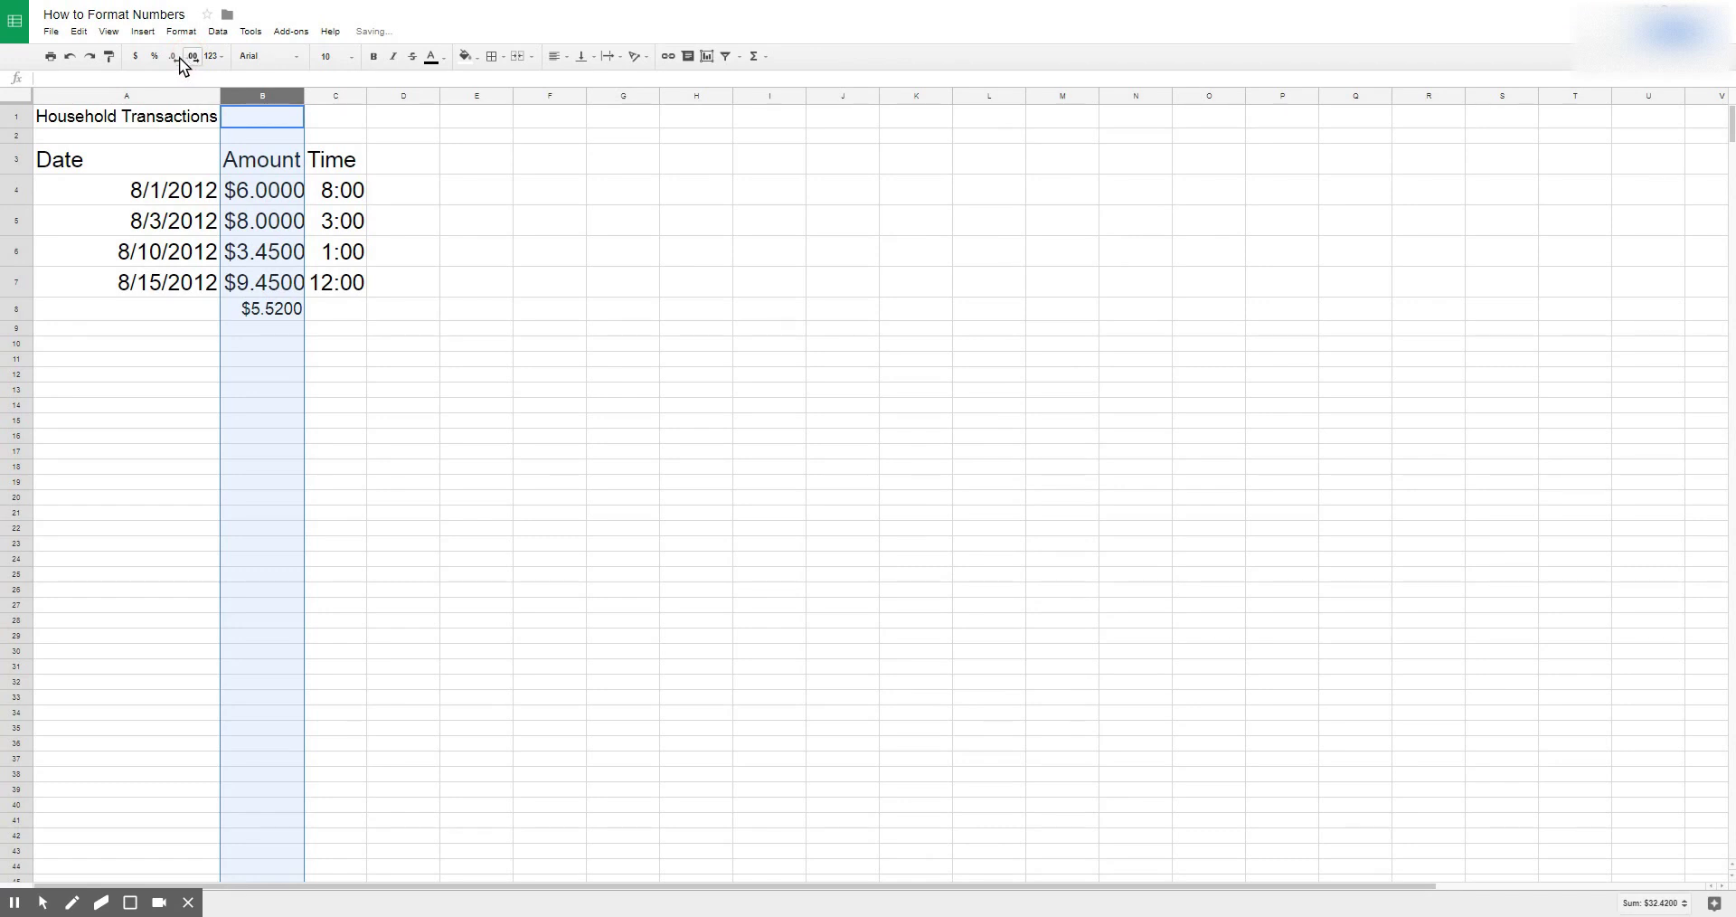
pyautogui.click(173, 58)
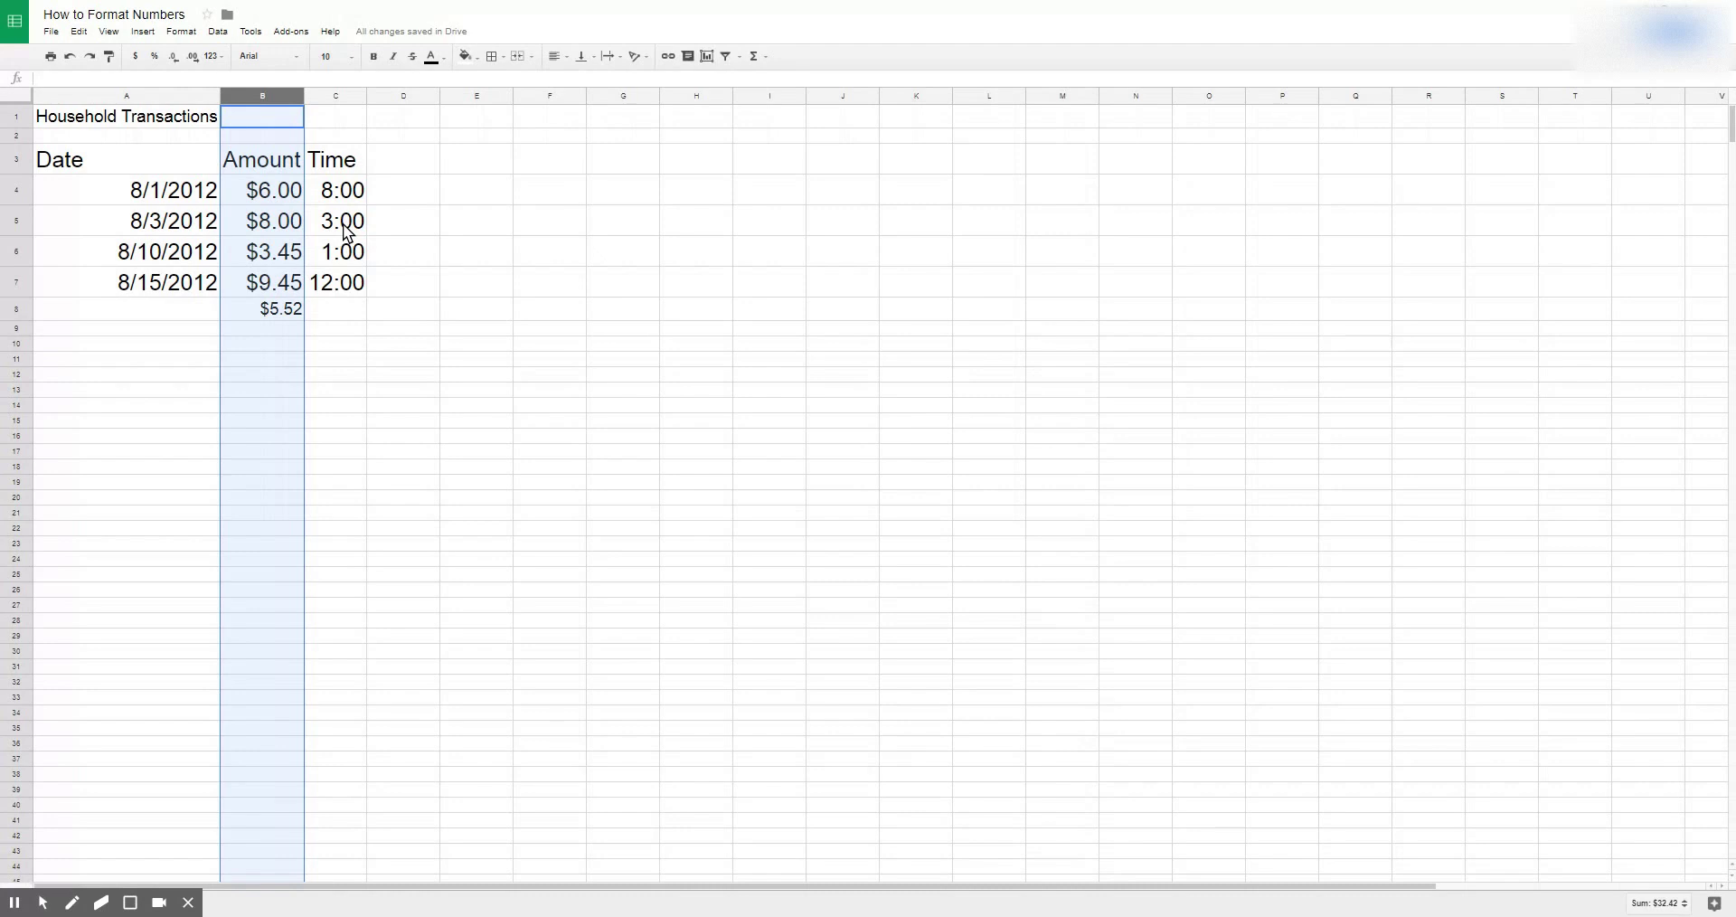
pyautogui.click(219, 58)
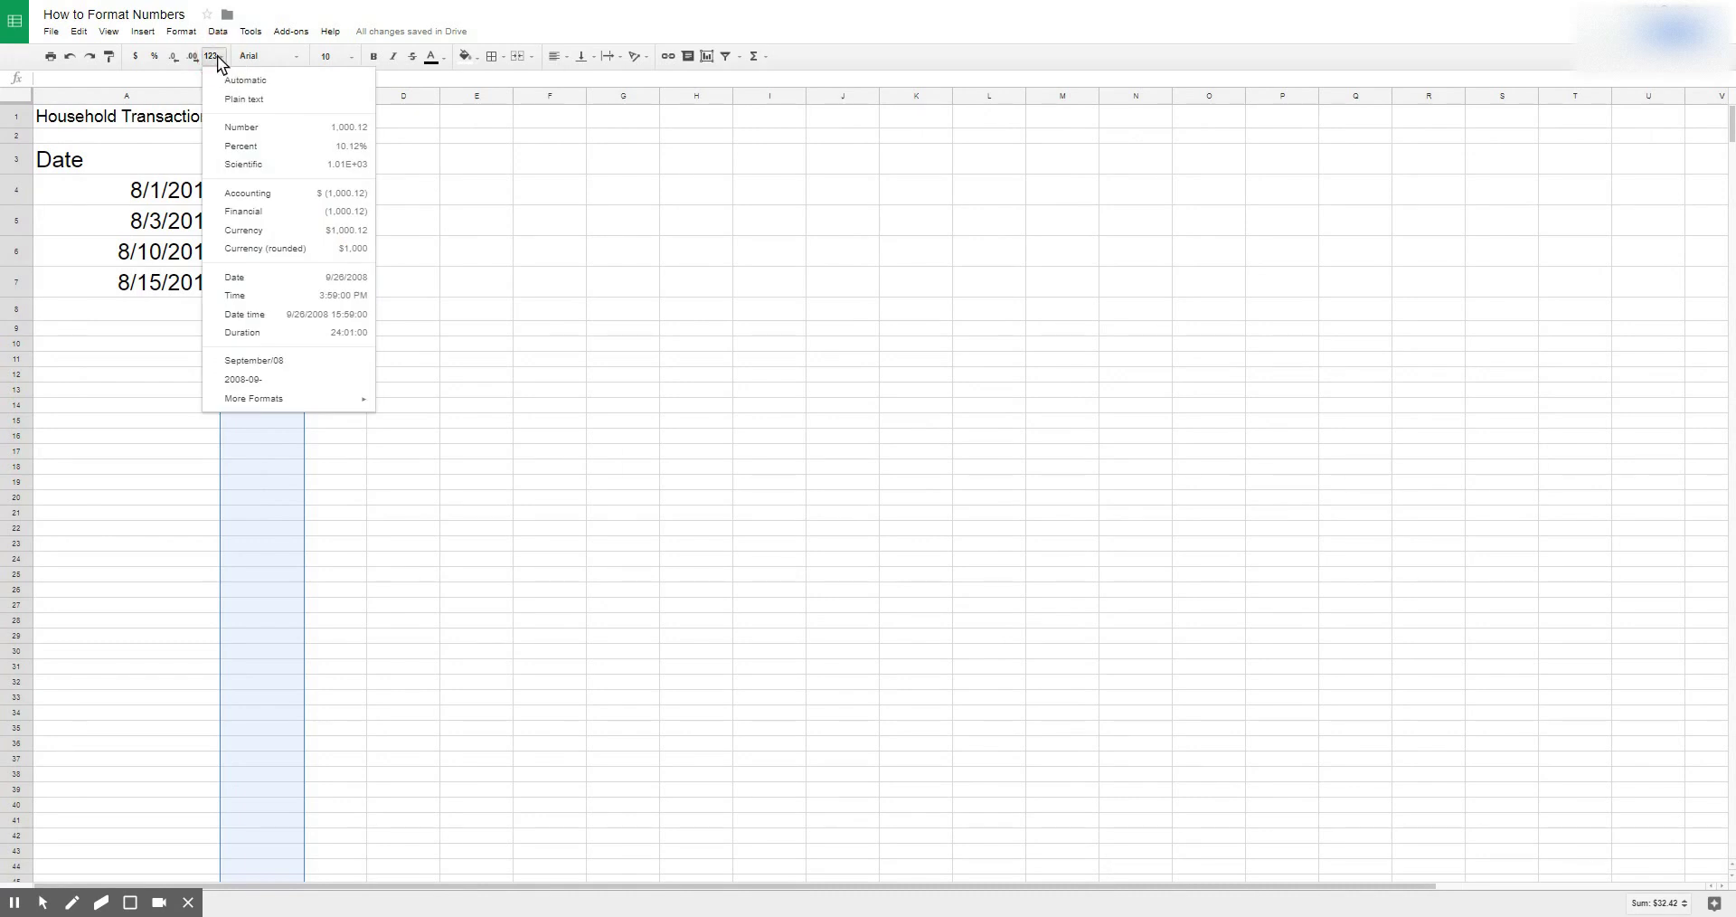
pyautogui.click(156, 101)
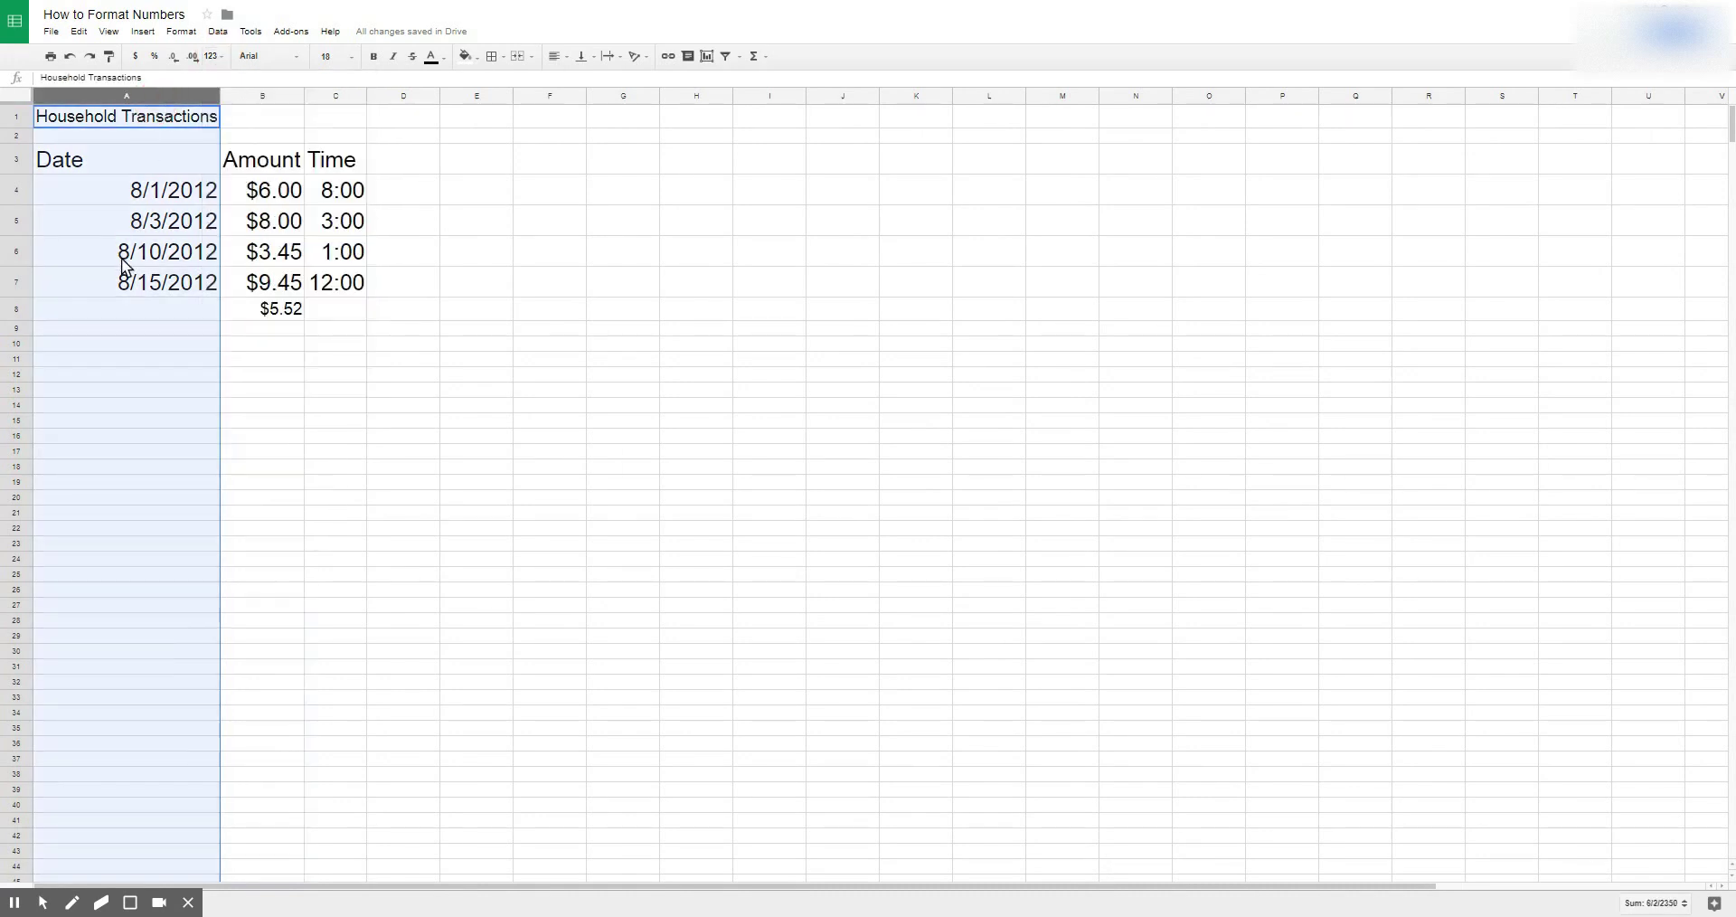
pyautogui.click(217, 56)
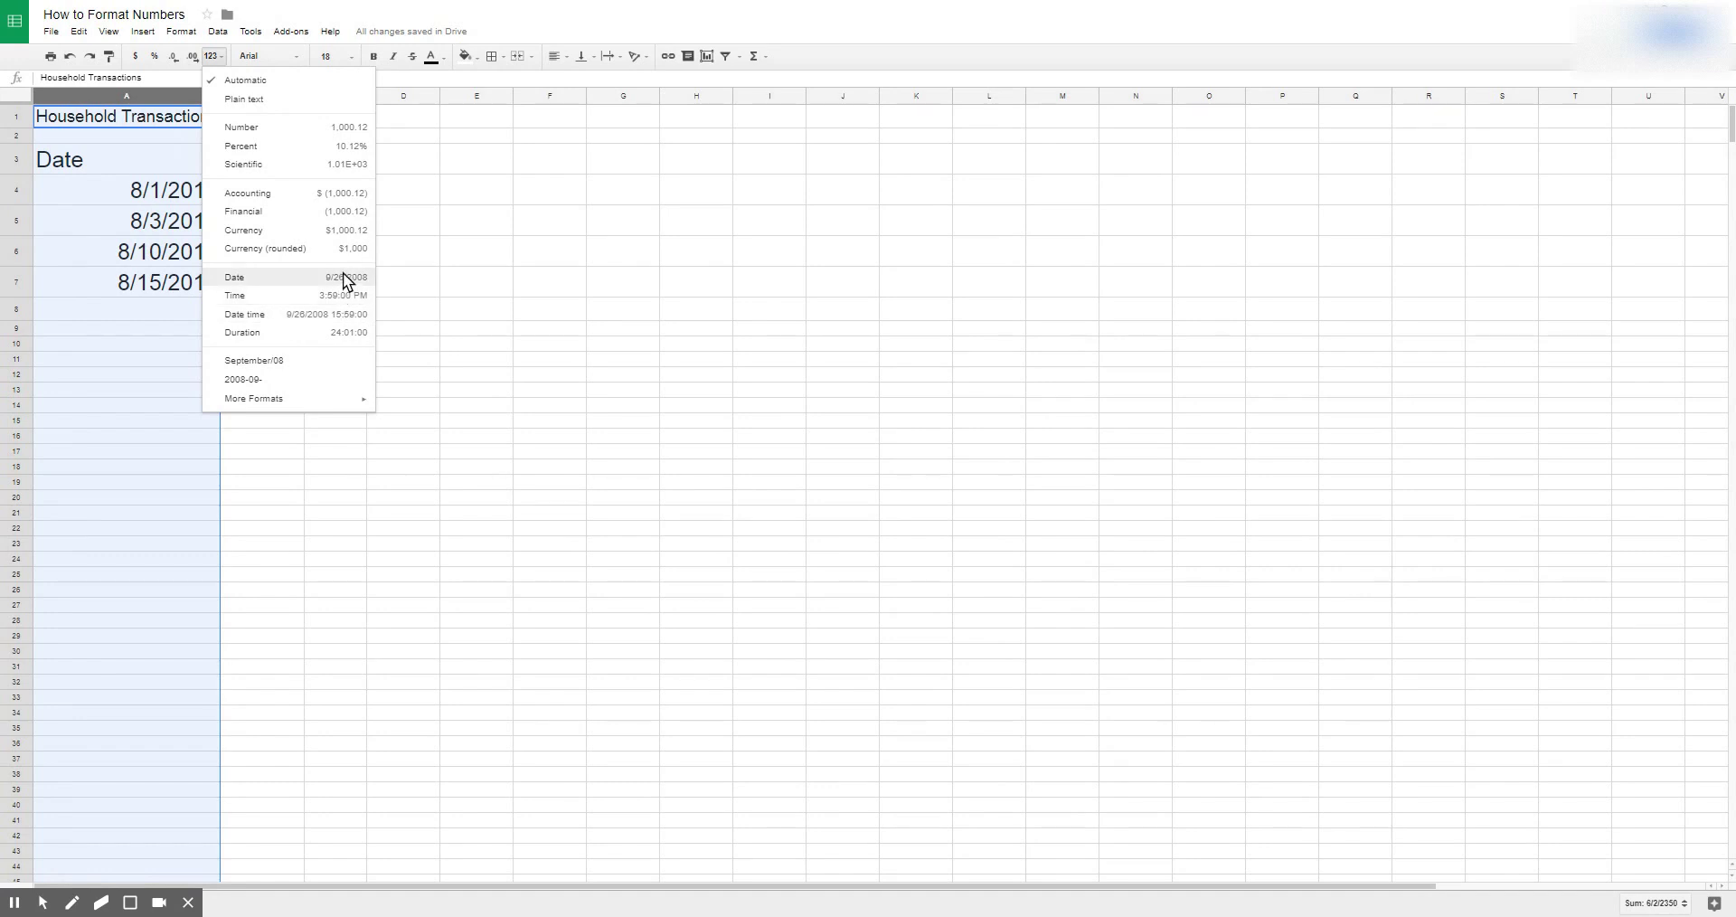
pyautogui.click(284, 361)
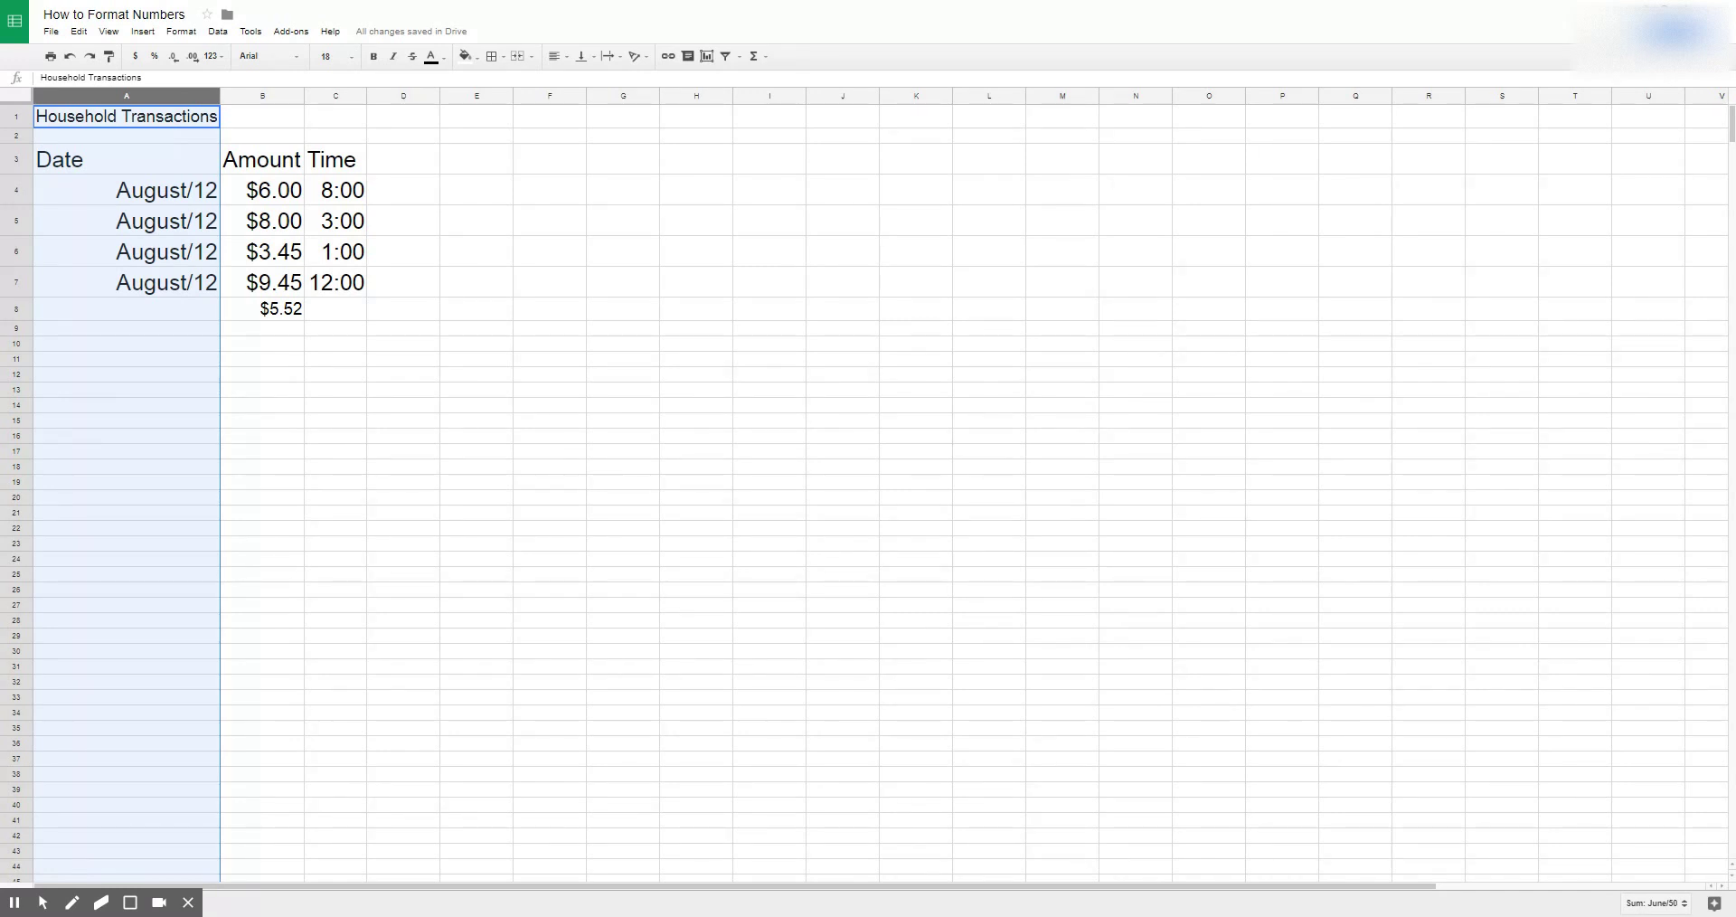
pyautogui.click(222, 57)
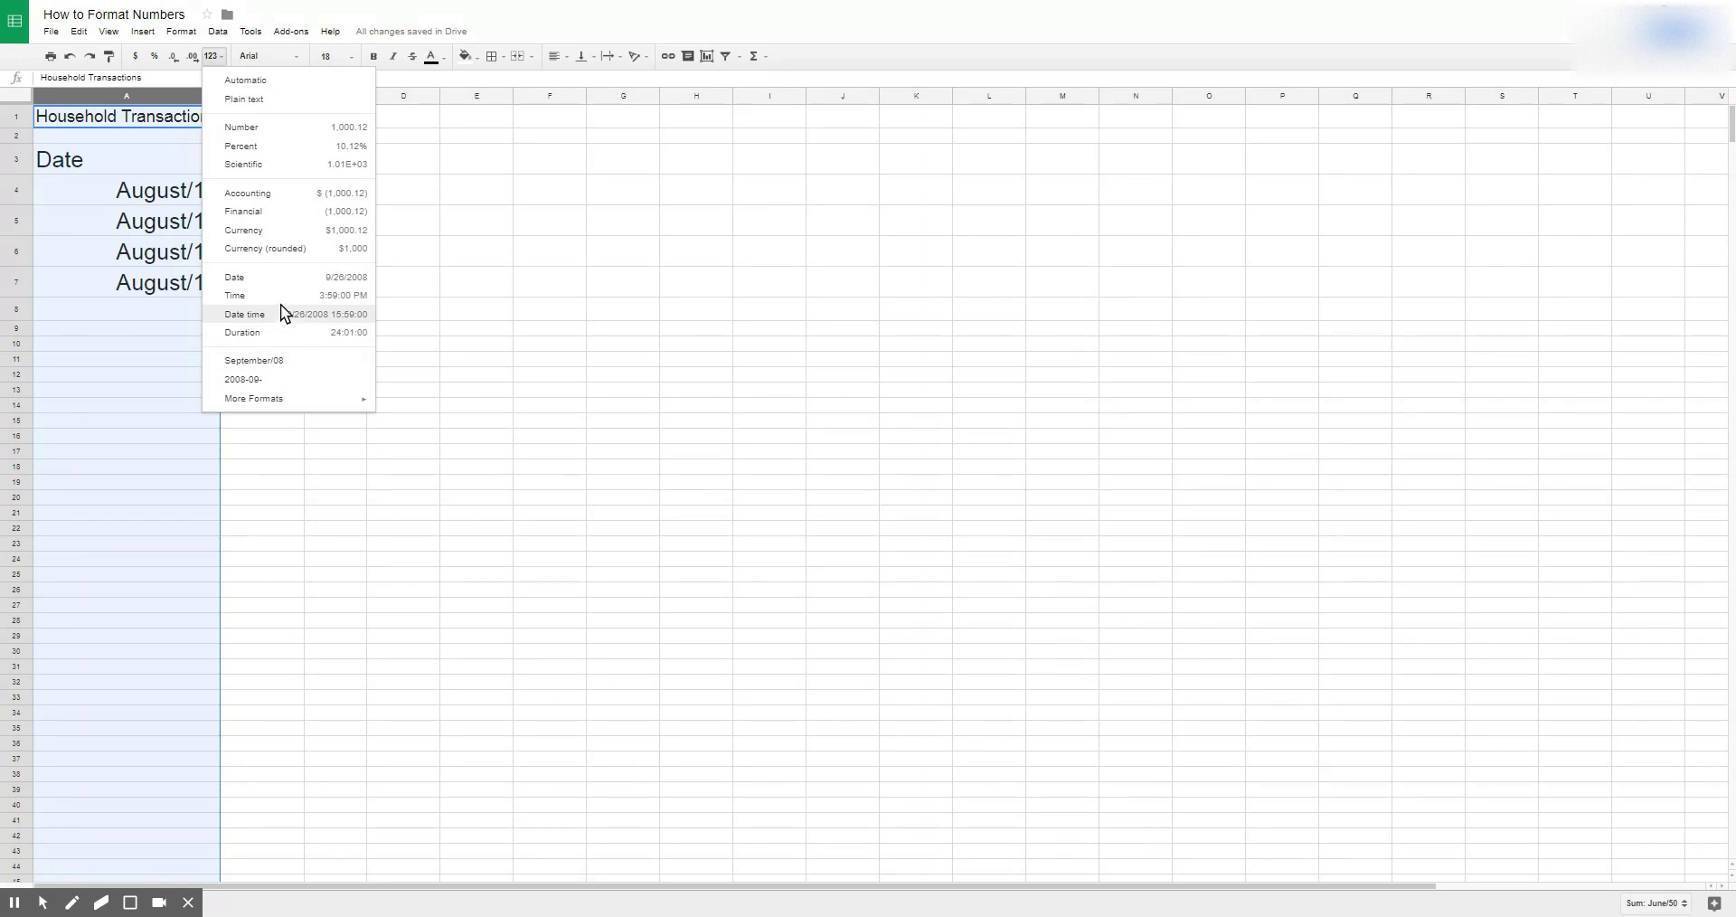
pyautogui.click(287, 279)
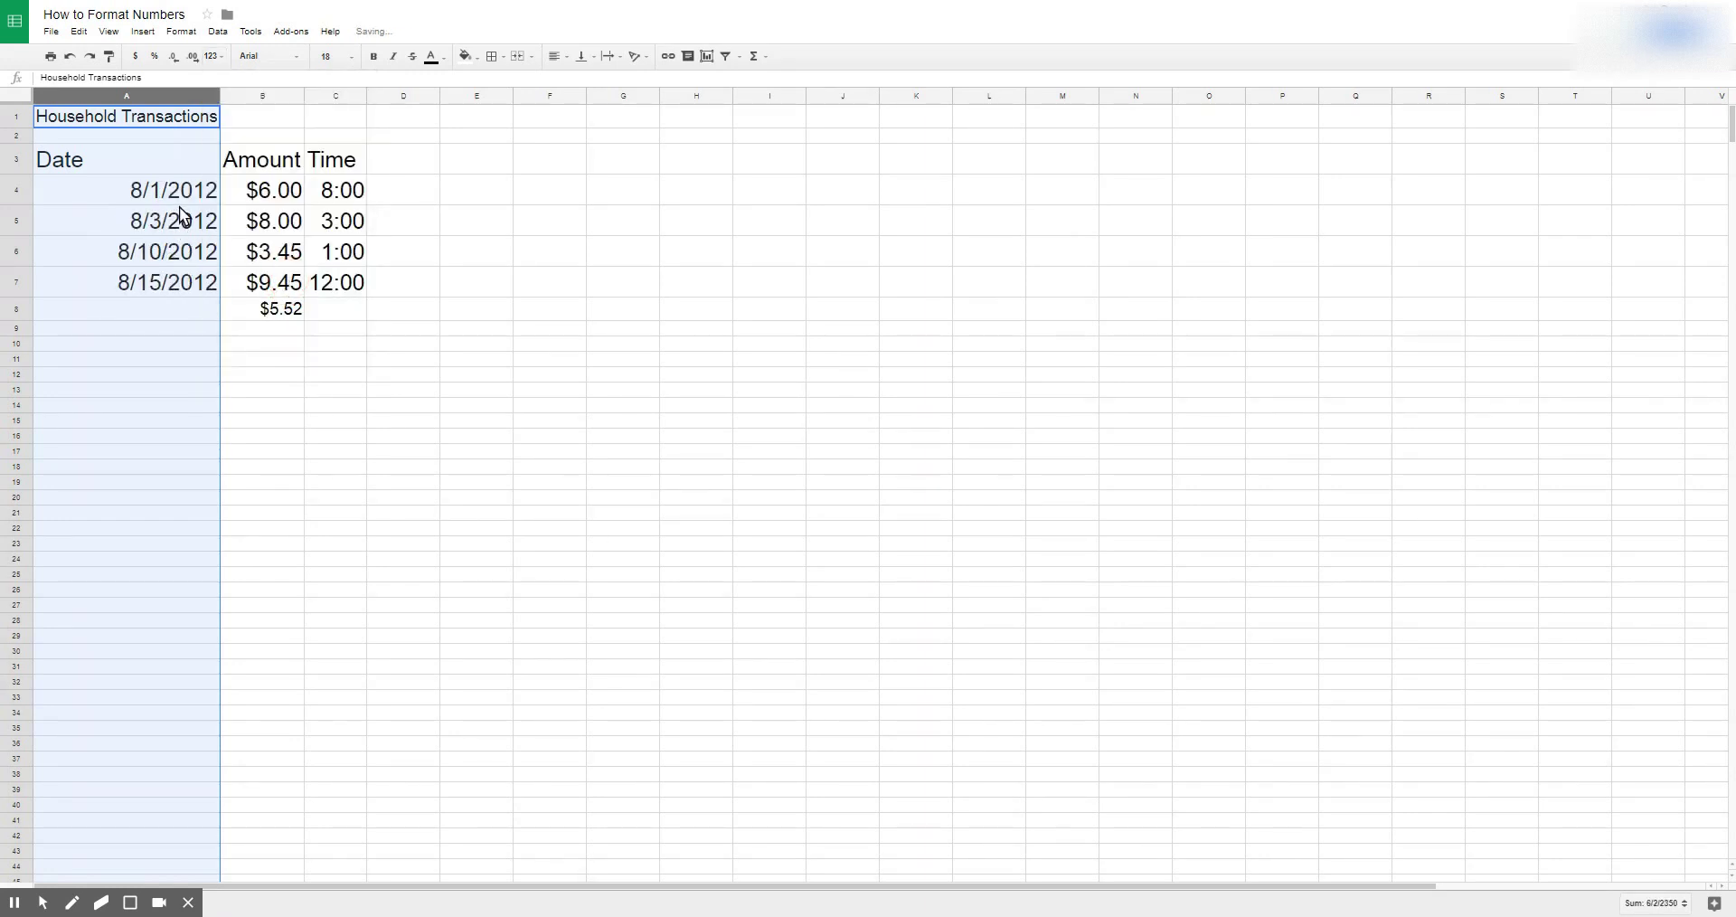
pyautogui.click(225, 56)
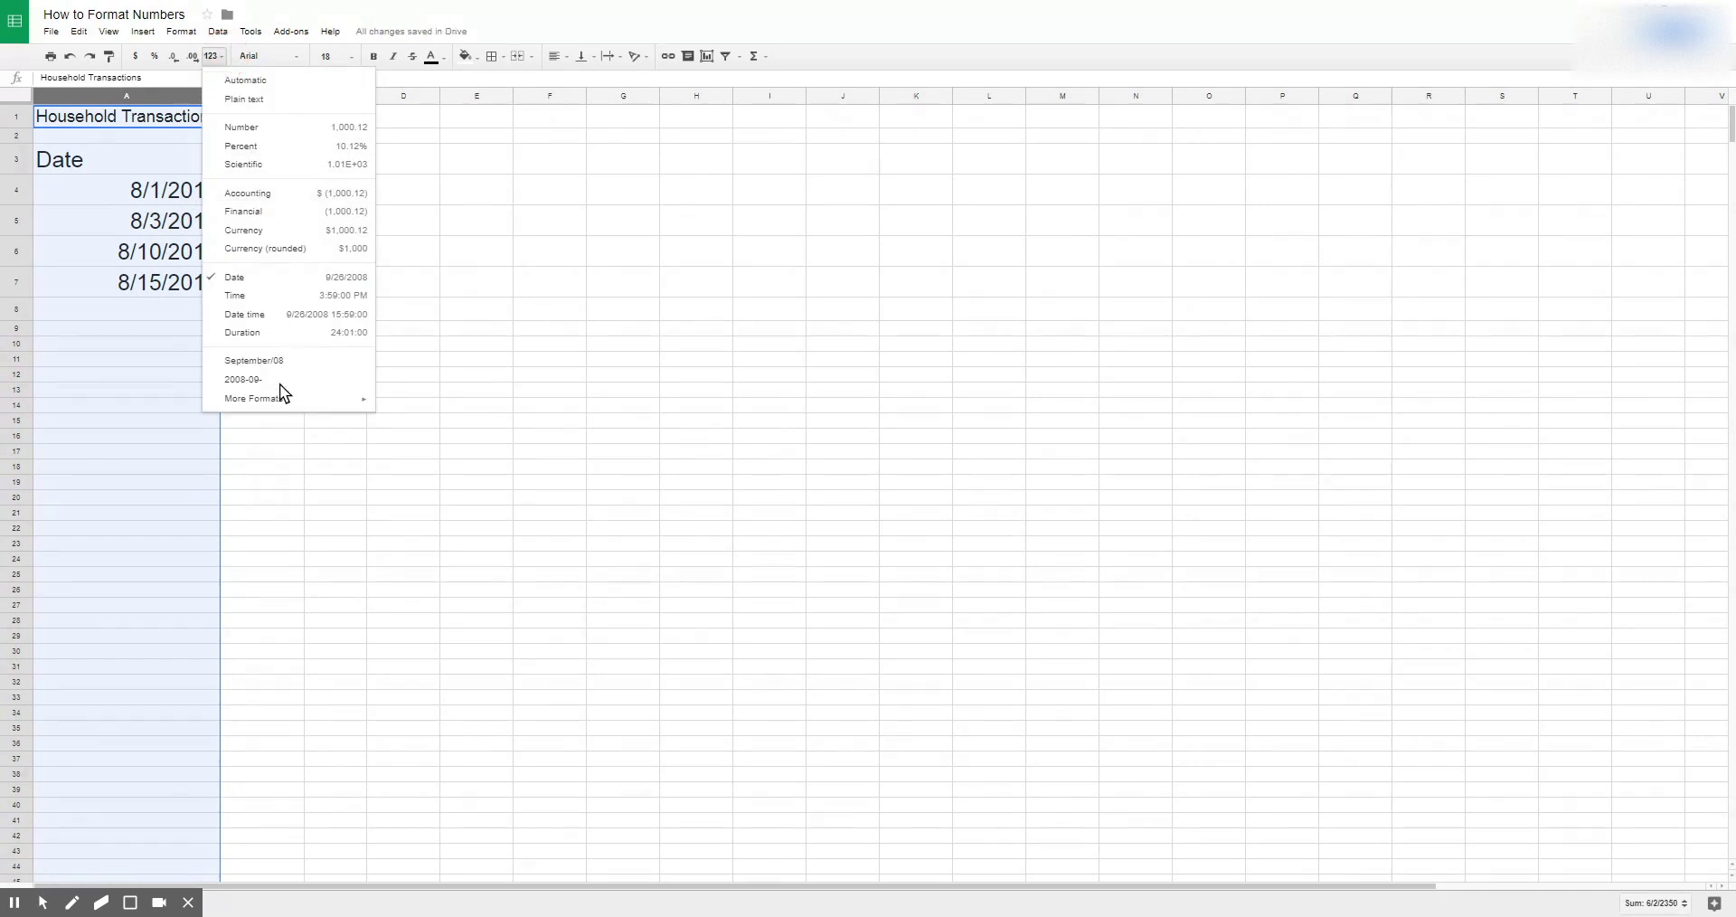
# - Apply the 5-Aug-1930 day-month-year date format to the Date column
pyautogui.moveTo(289, 398)
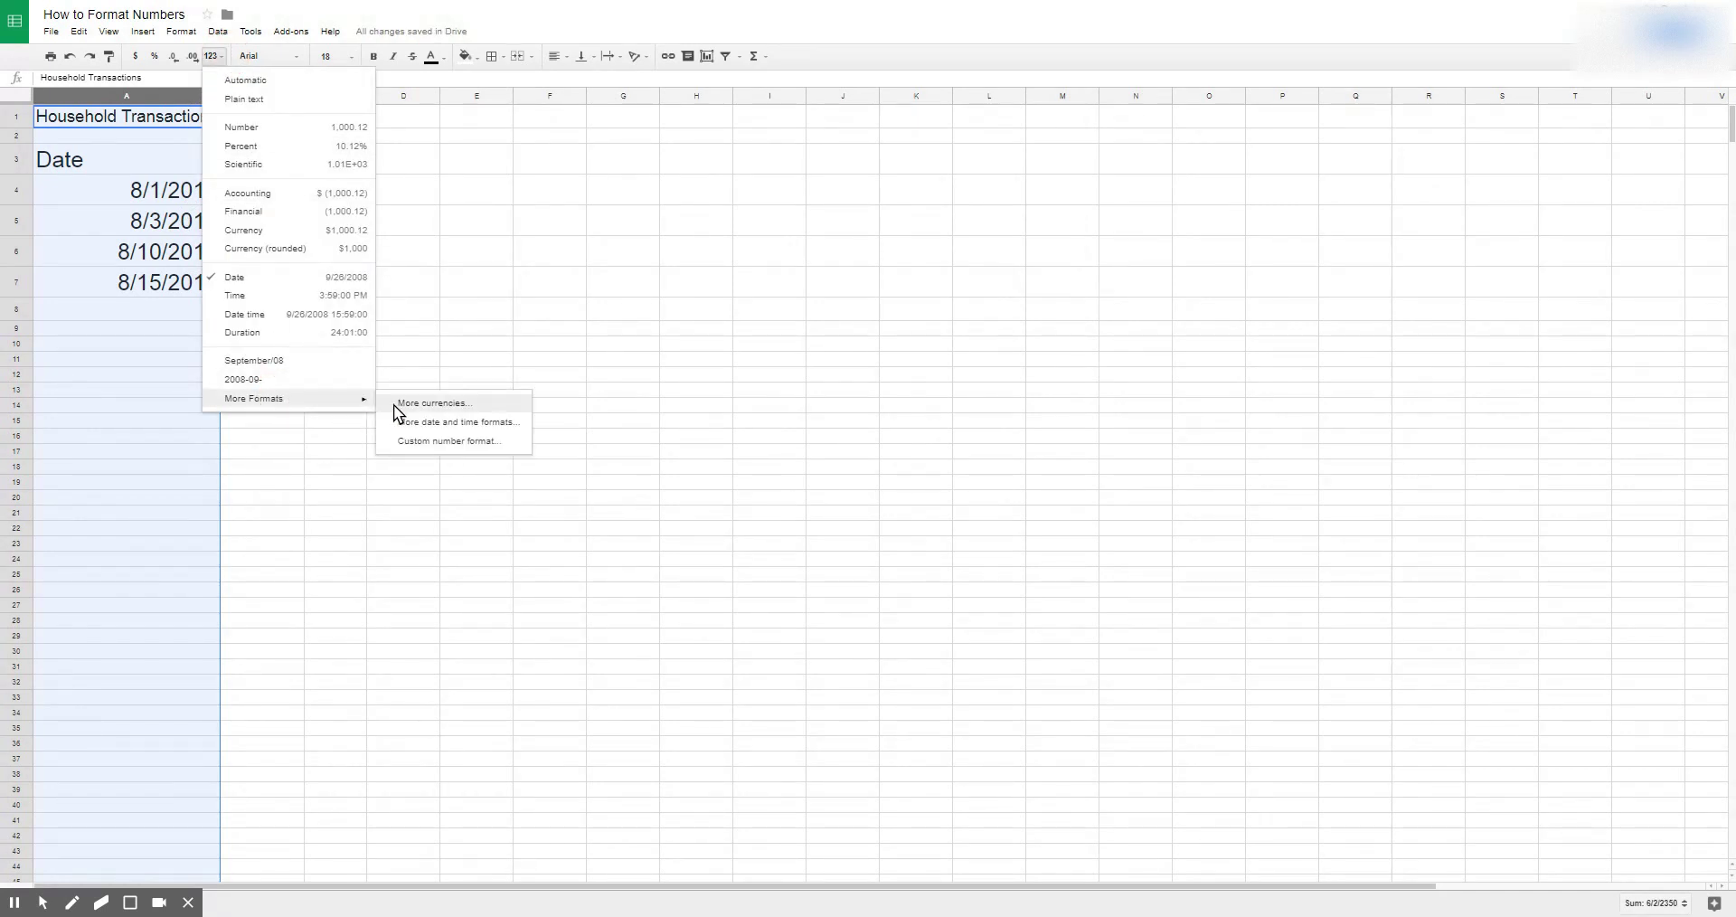
pyautogui.click(409, 423)
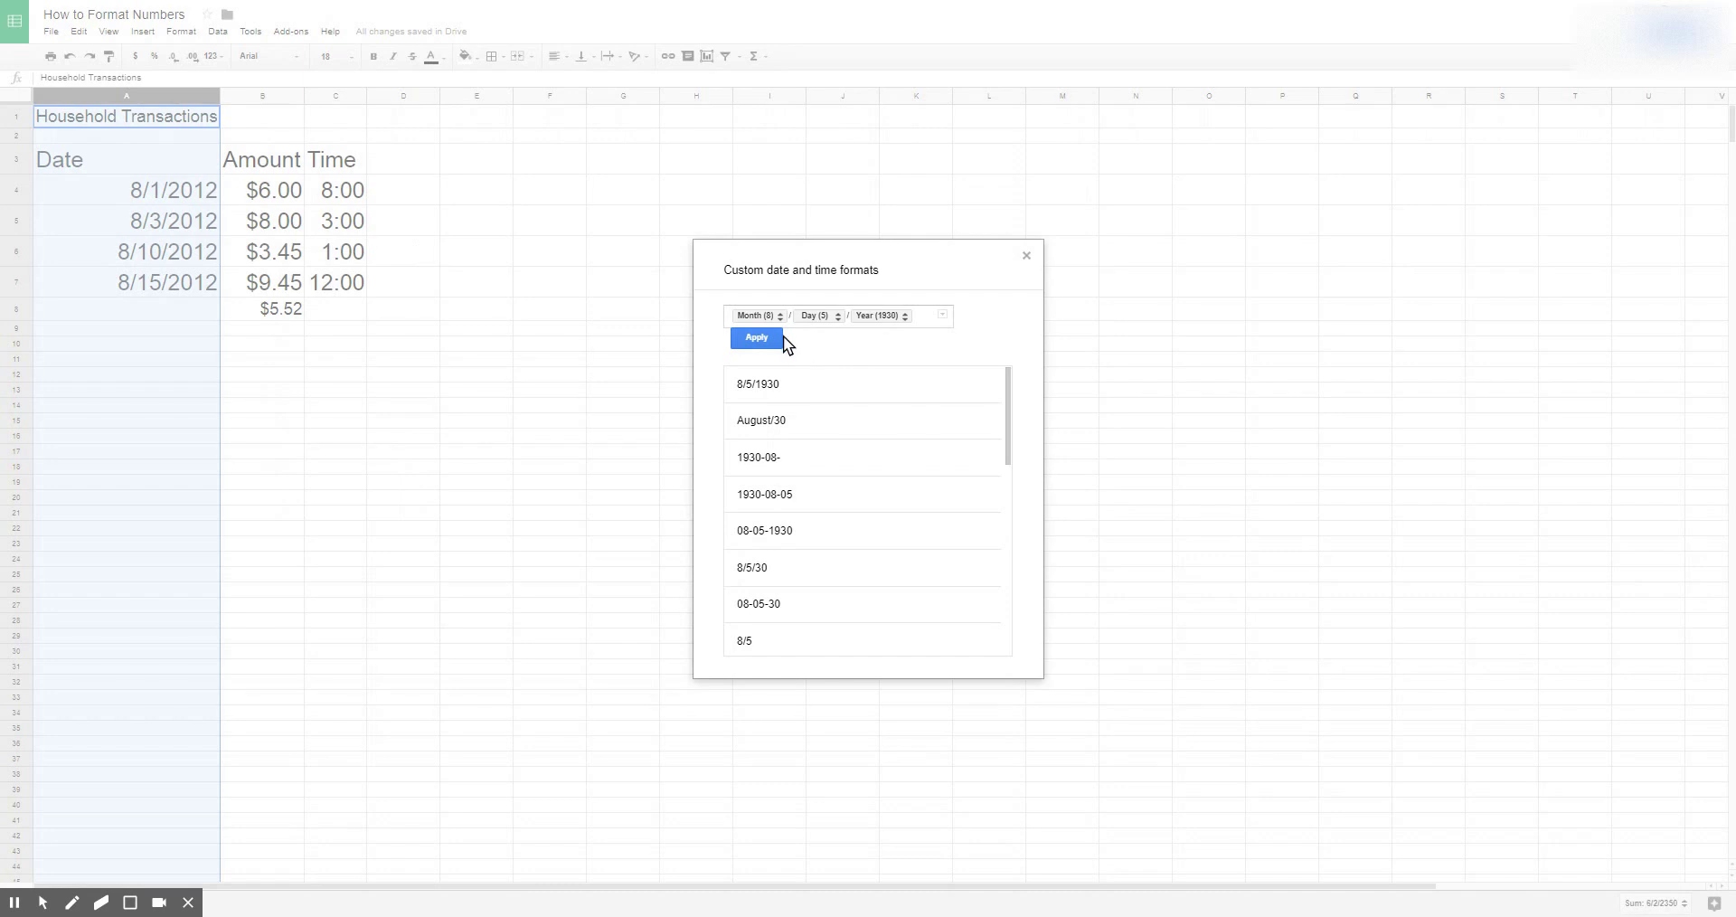
pyautogui.moveTo(1007, 403); pyautogui.dragTo(973, 484)
pyautogui.click(779, 528)
pyautogui.click(758, 338)
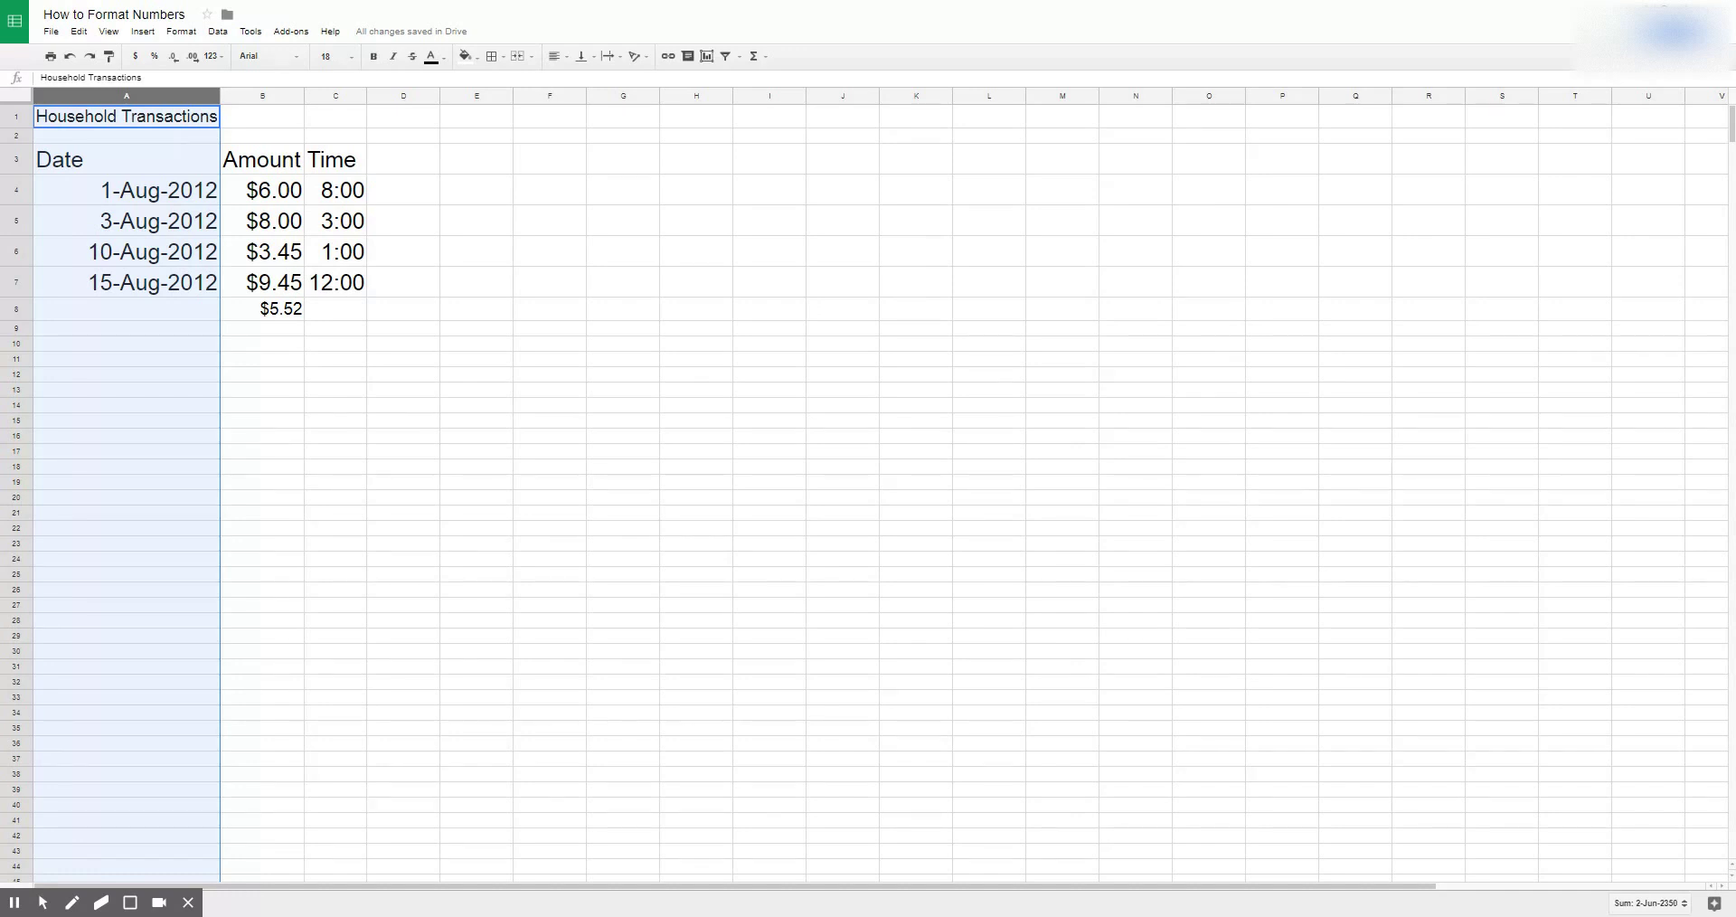
pyautogui.click(215, 56)
# - Switch the dates to Number format, then back to Date format reading 8/1/2012
pyautogui.click(248, 128)
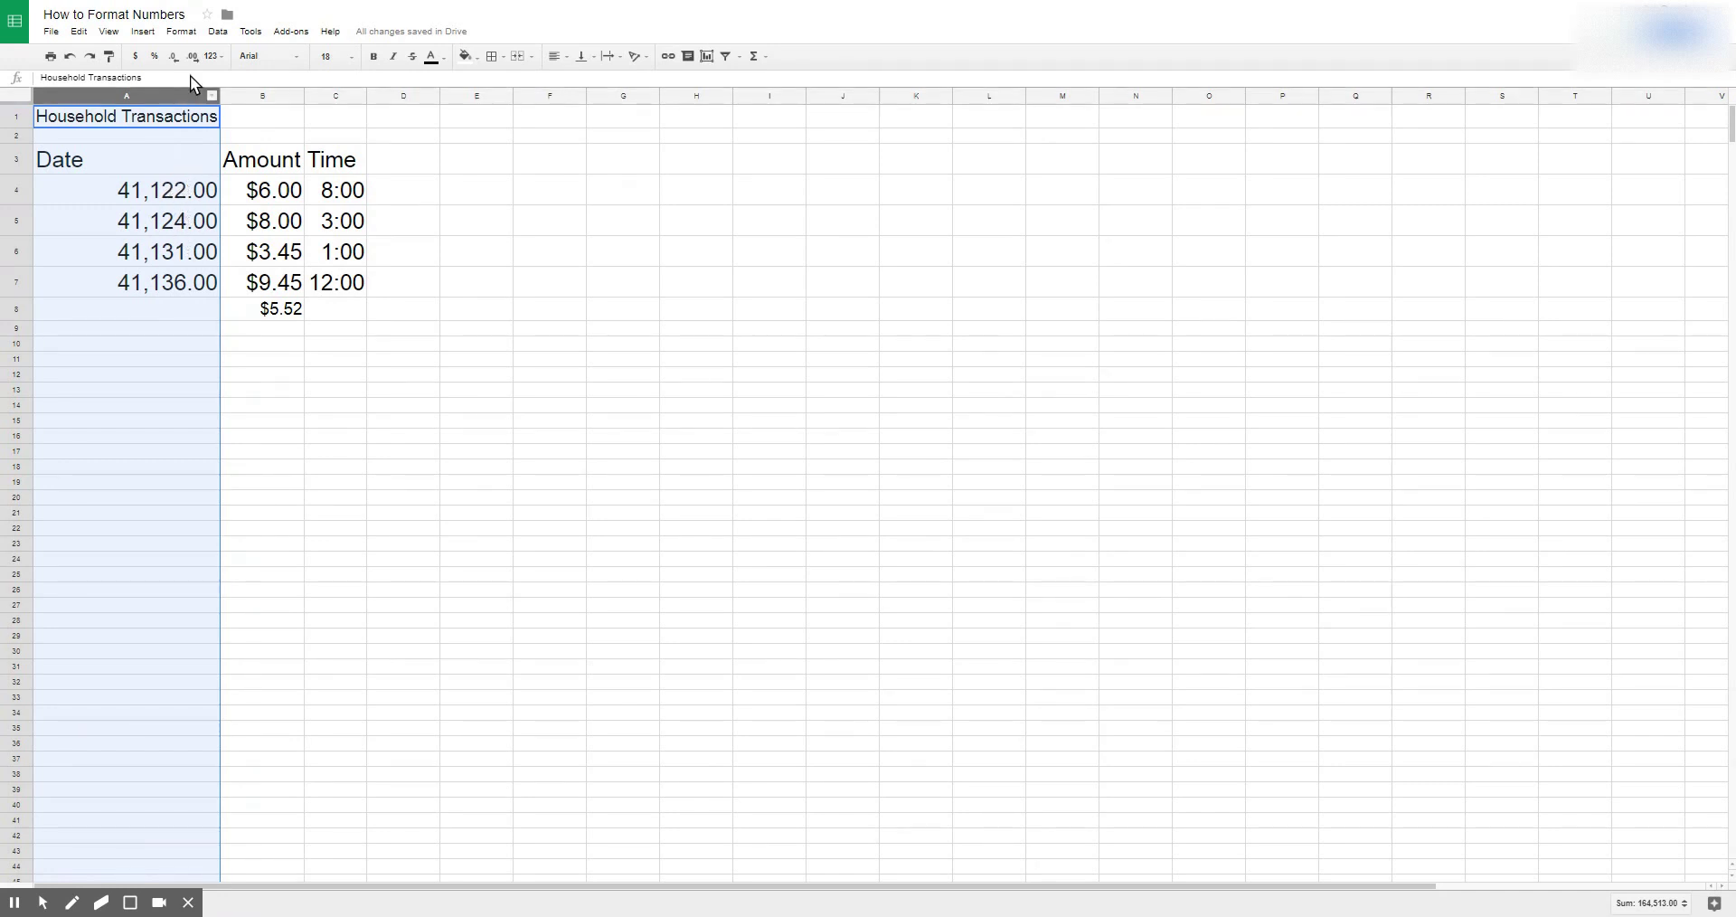
pyautogui.click(217, 57)
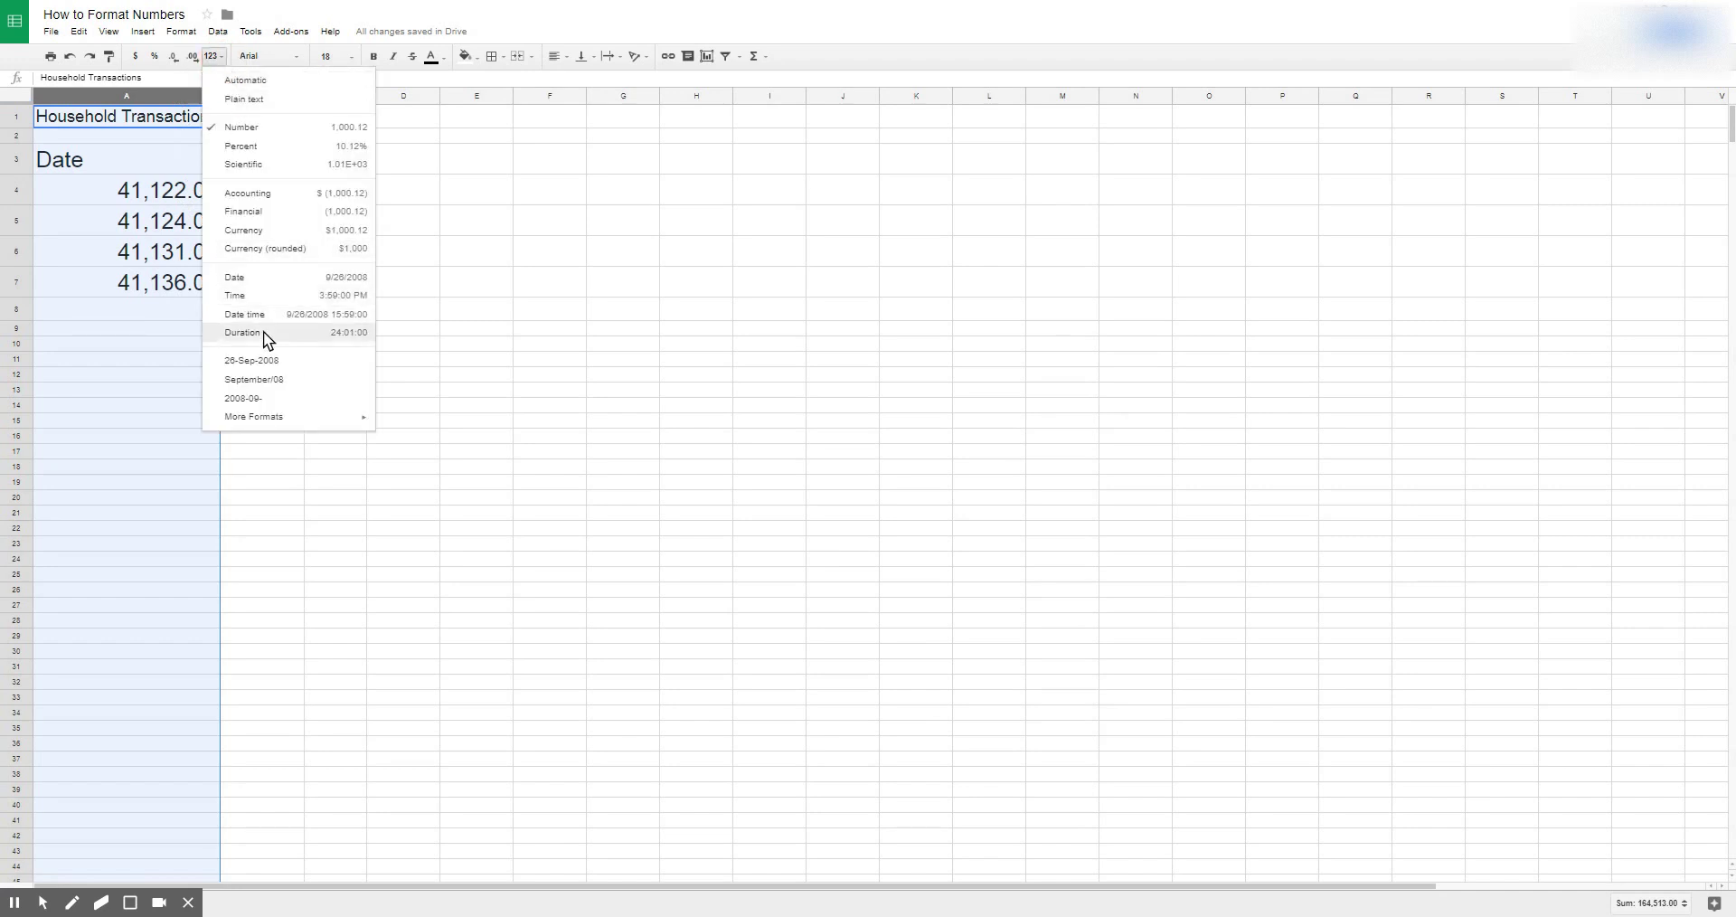
pyautogui.click(257, 279)
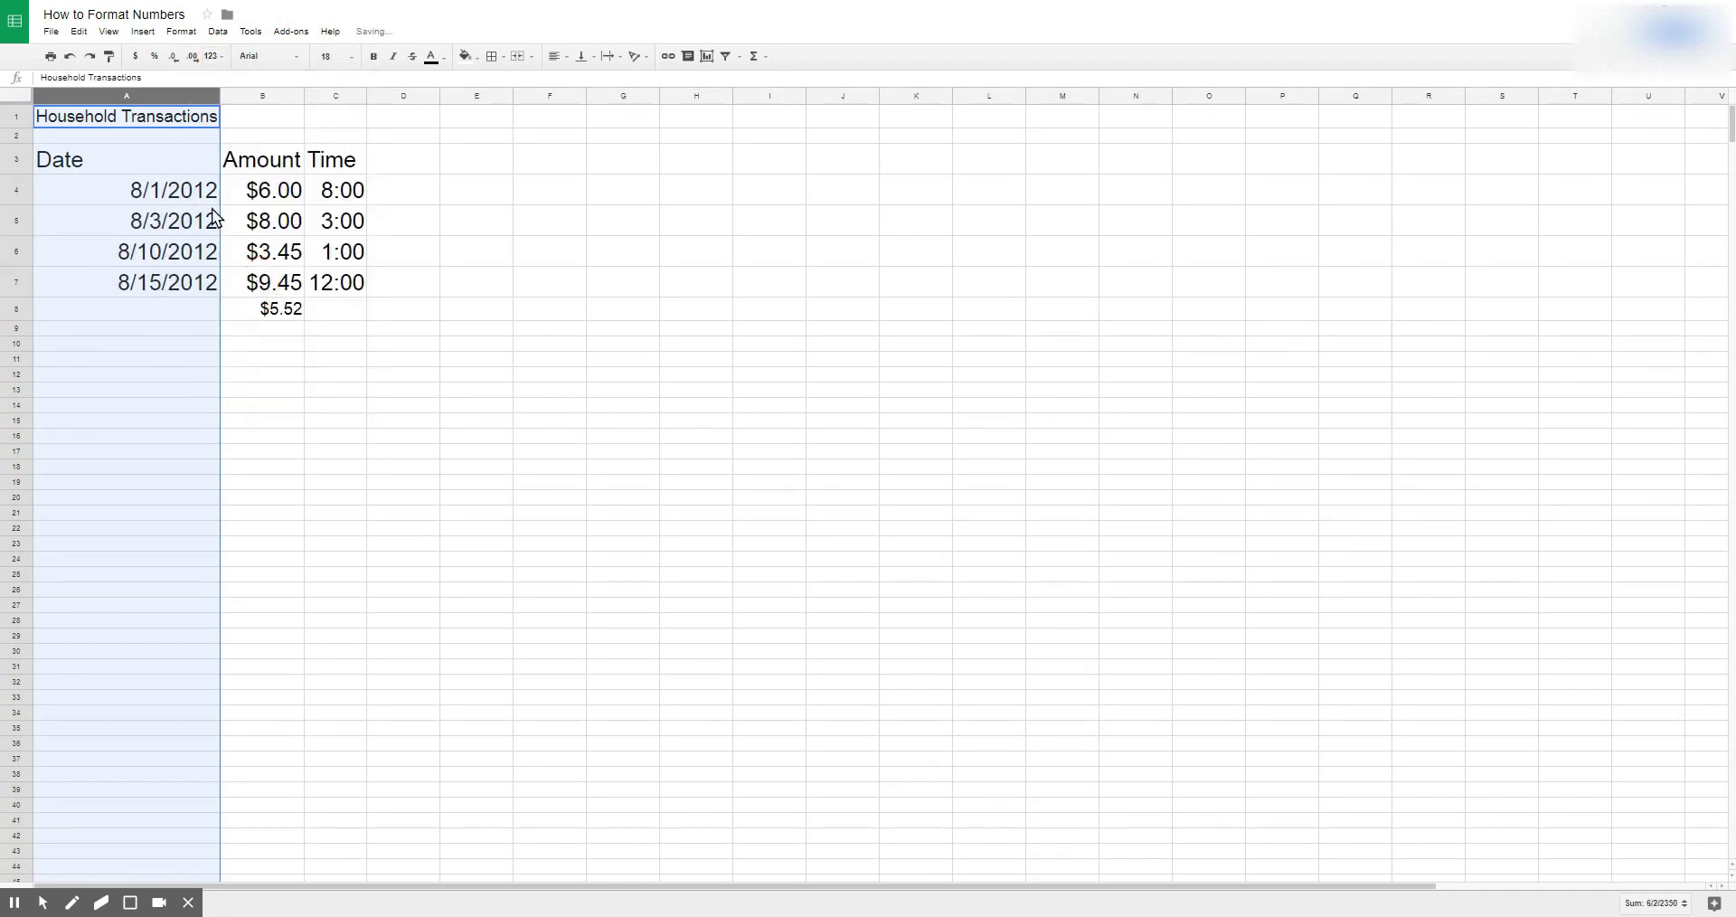
pyautogui.click(395, 188)
# - Set all of column D to Number format
pyautogui.click(394, 93)
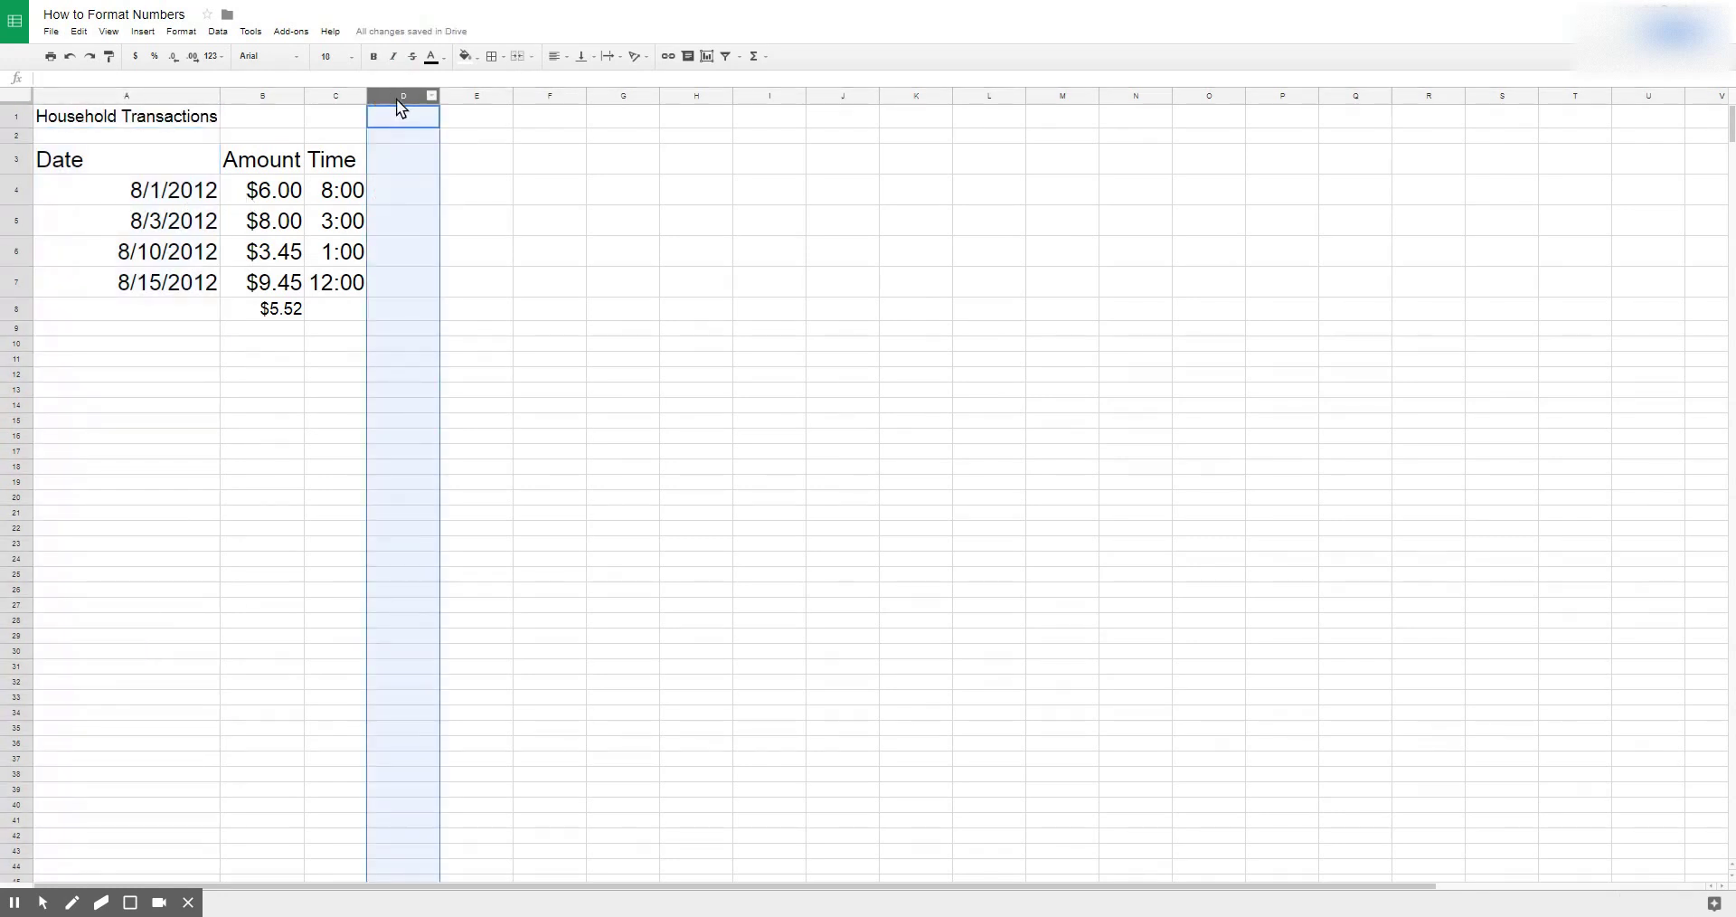
pyautogui.click(215, 57)
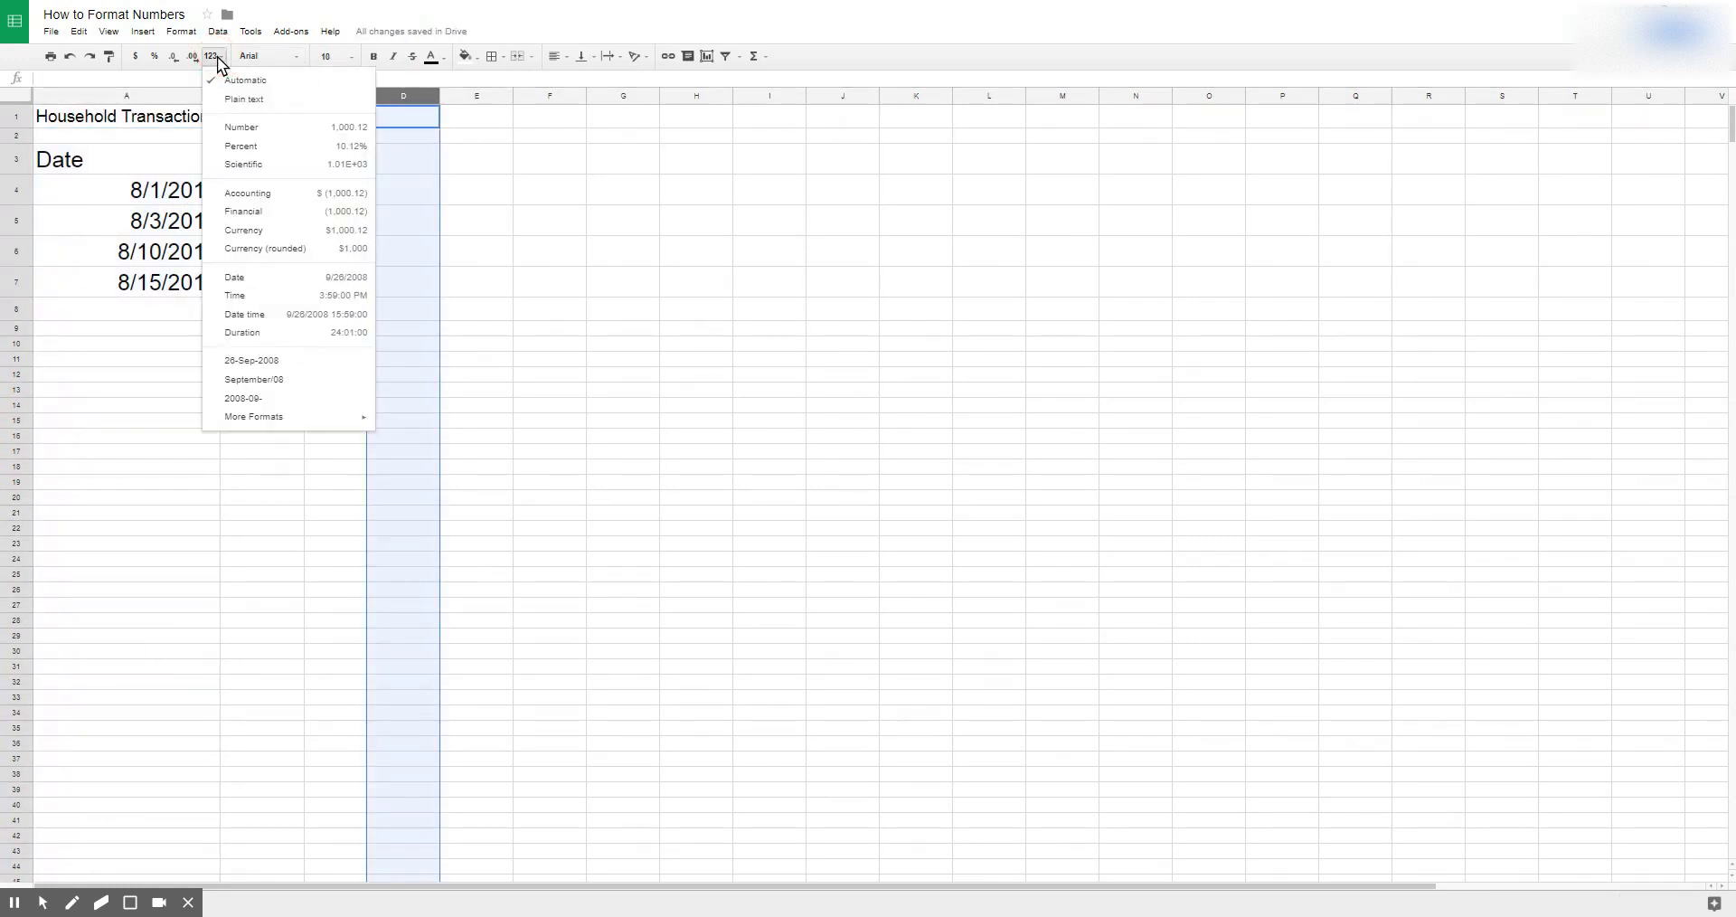
pyautogui.click(258, 128)
# - Copy the first date from A4 into D4 as Number (41,122.00) and widen column D
pyautogui.click(194, 190)
pyautogui.hotkey('ctrl', 'c')
pyautogui.click(402, 189)
pyautogui.hotkey('ctrl', 'v')
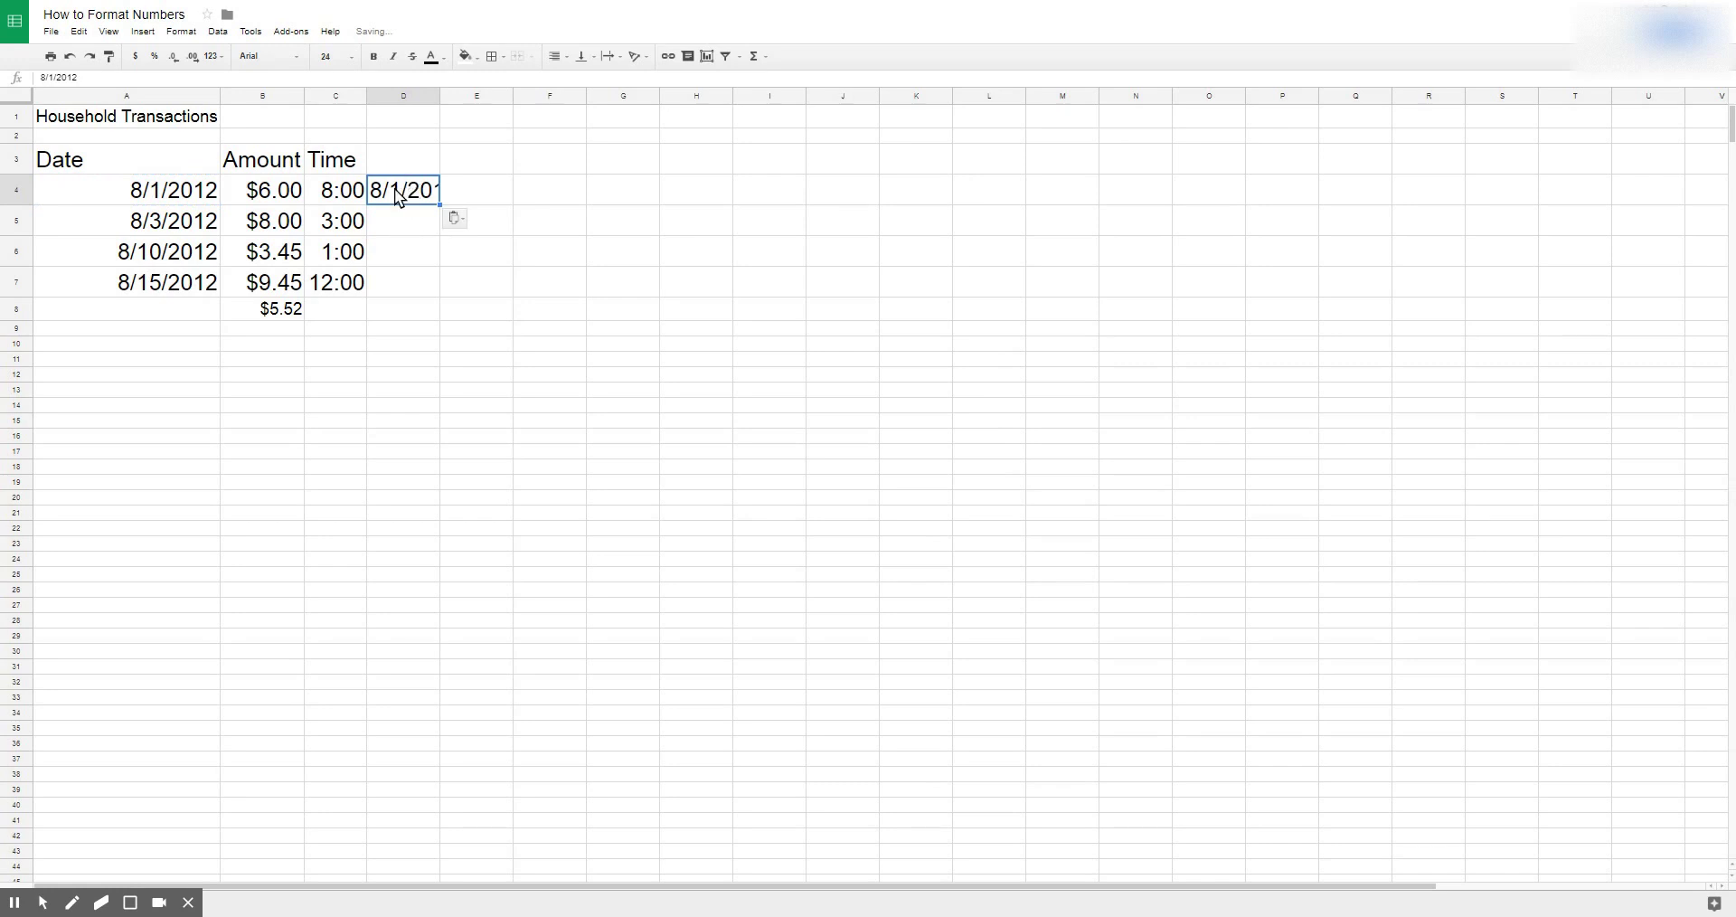
pyautogui.click(214, 56)
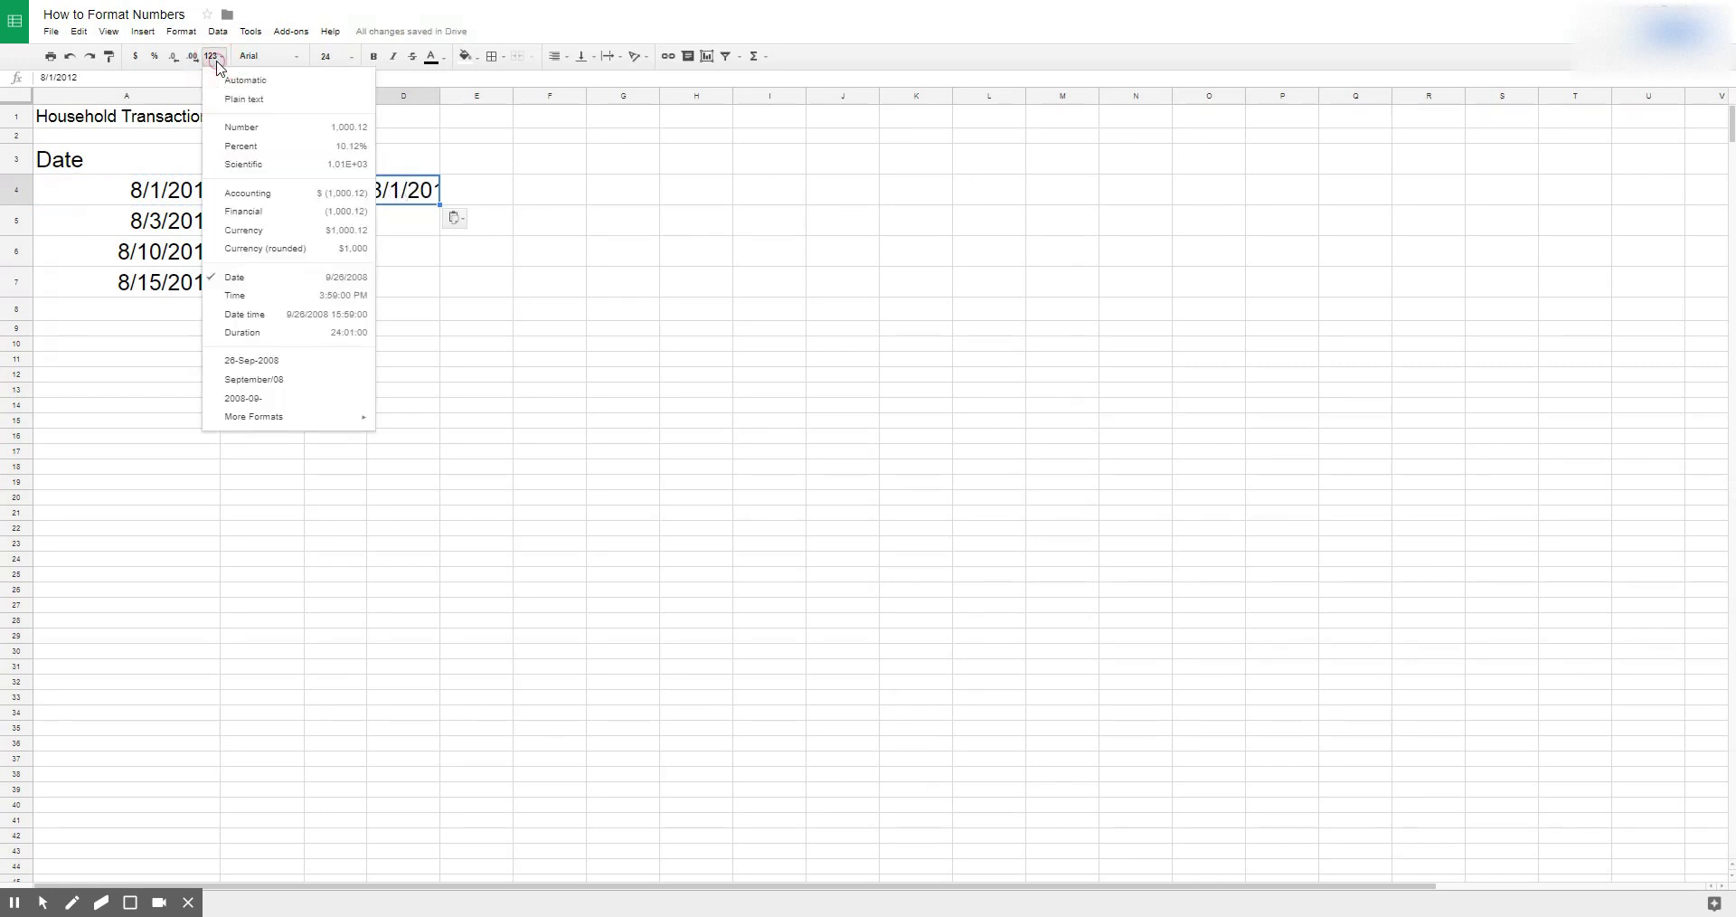
pyautogui.click(262, 127)
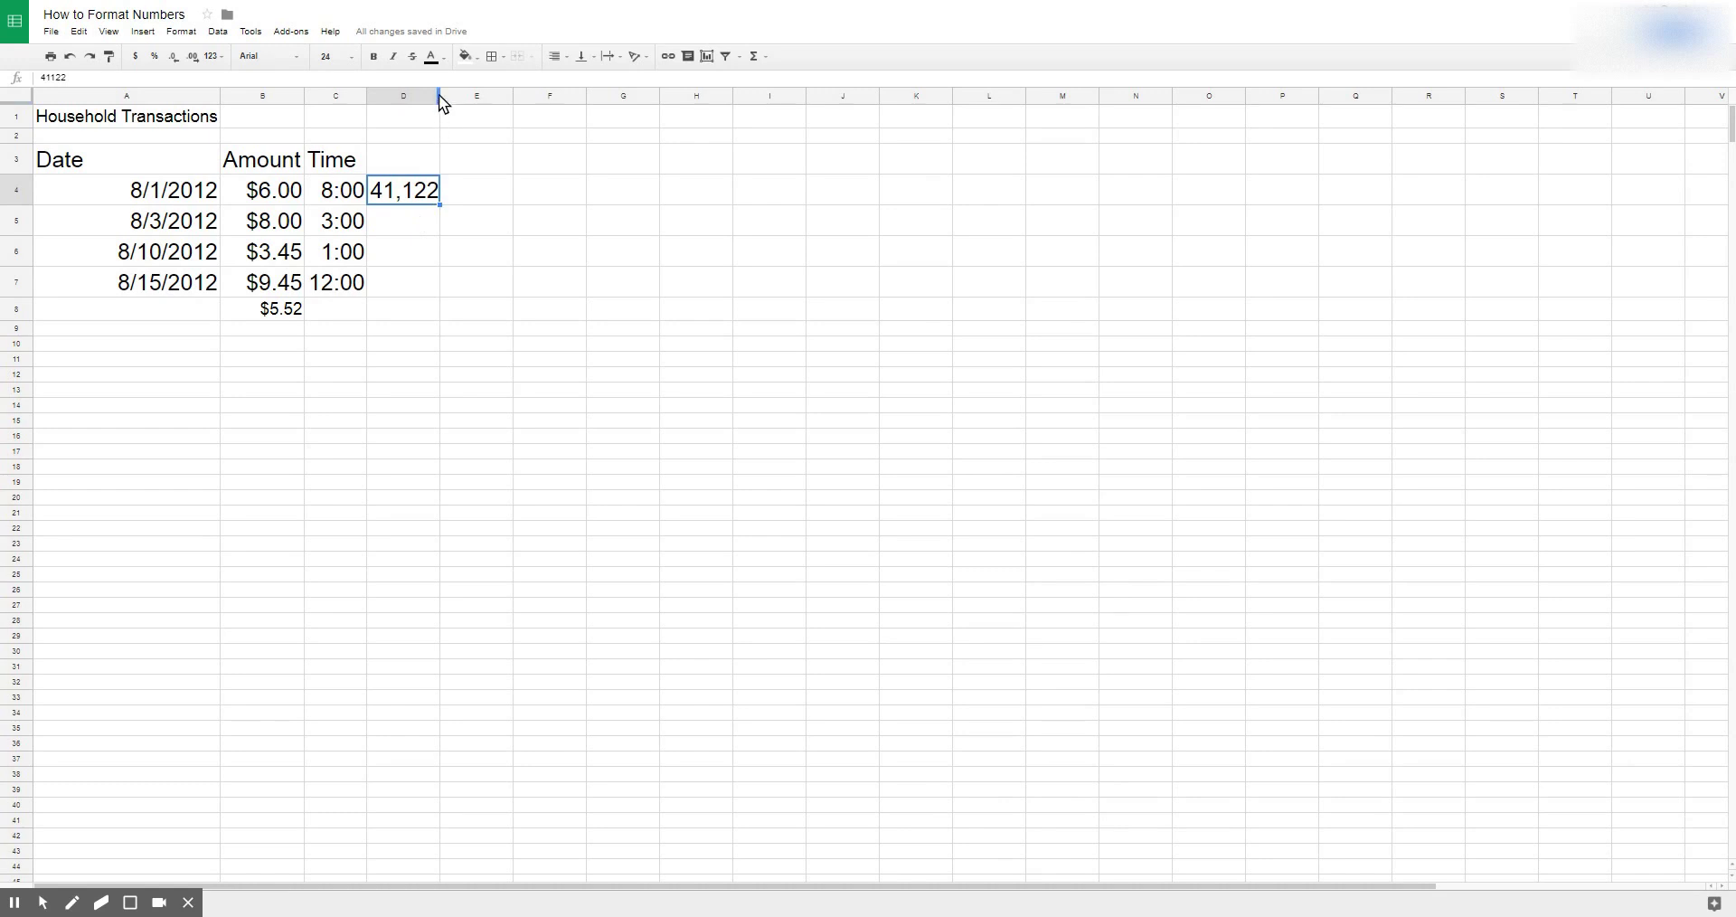
pyautogui.moveTo(440, 95); pyautogui.dragTo(506, 112)
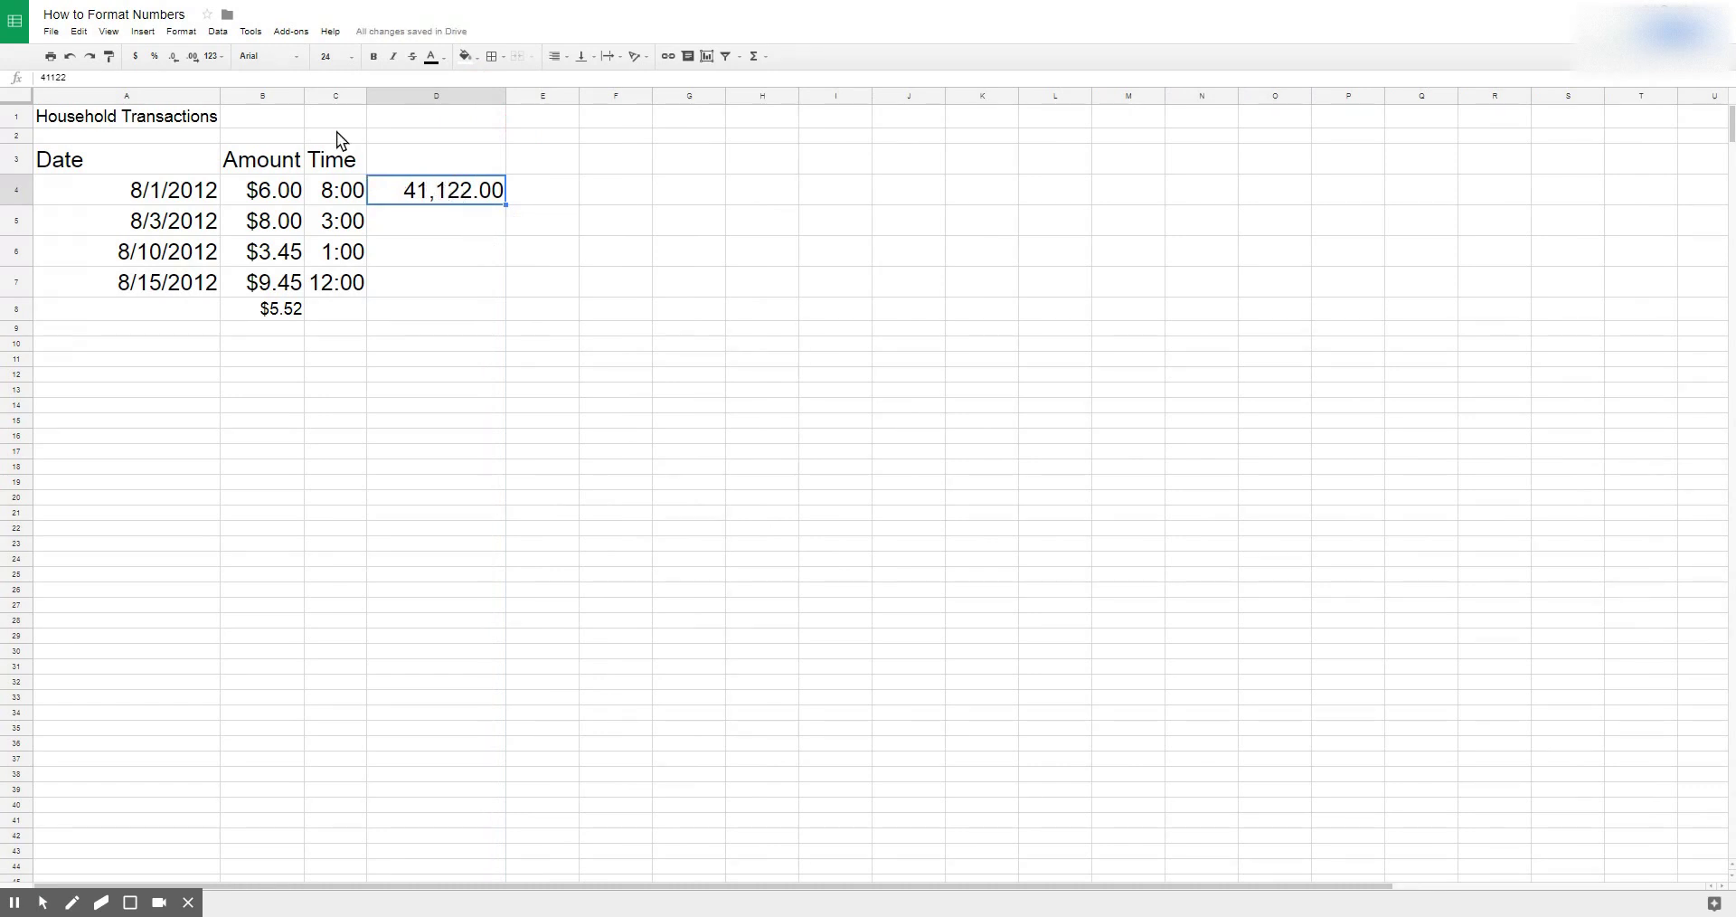
# - Format the Time column as Time with AM/PM and widen it
pyautogui.click(334, 96)
pyautogui.click(213, 56)
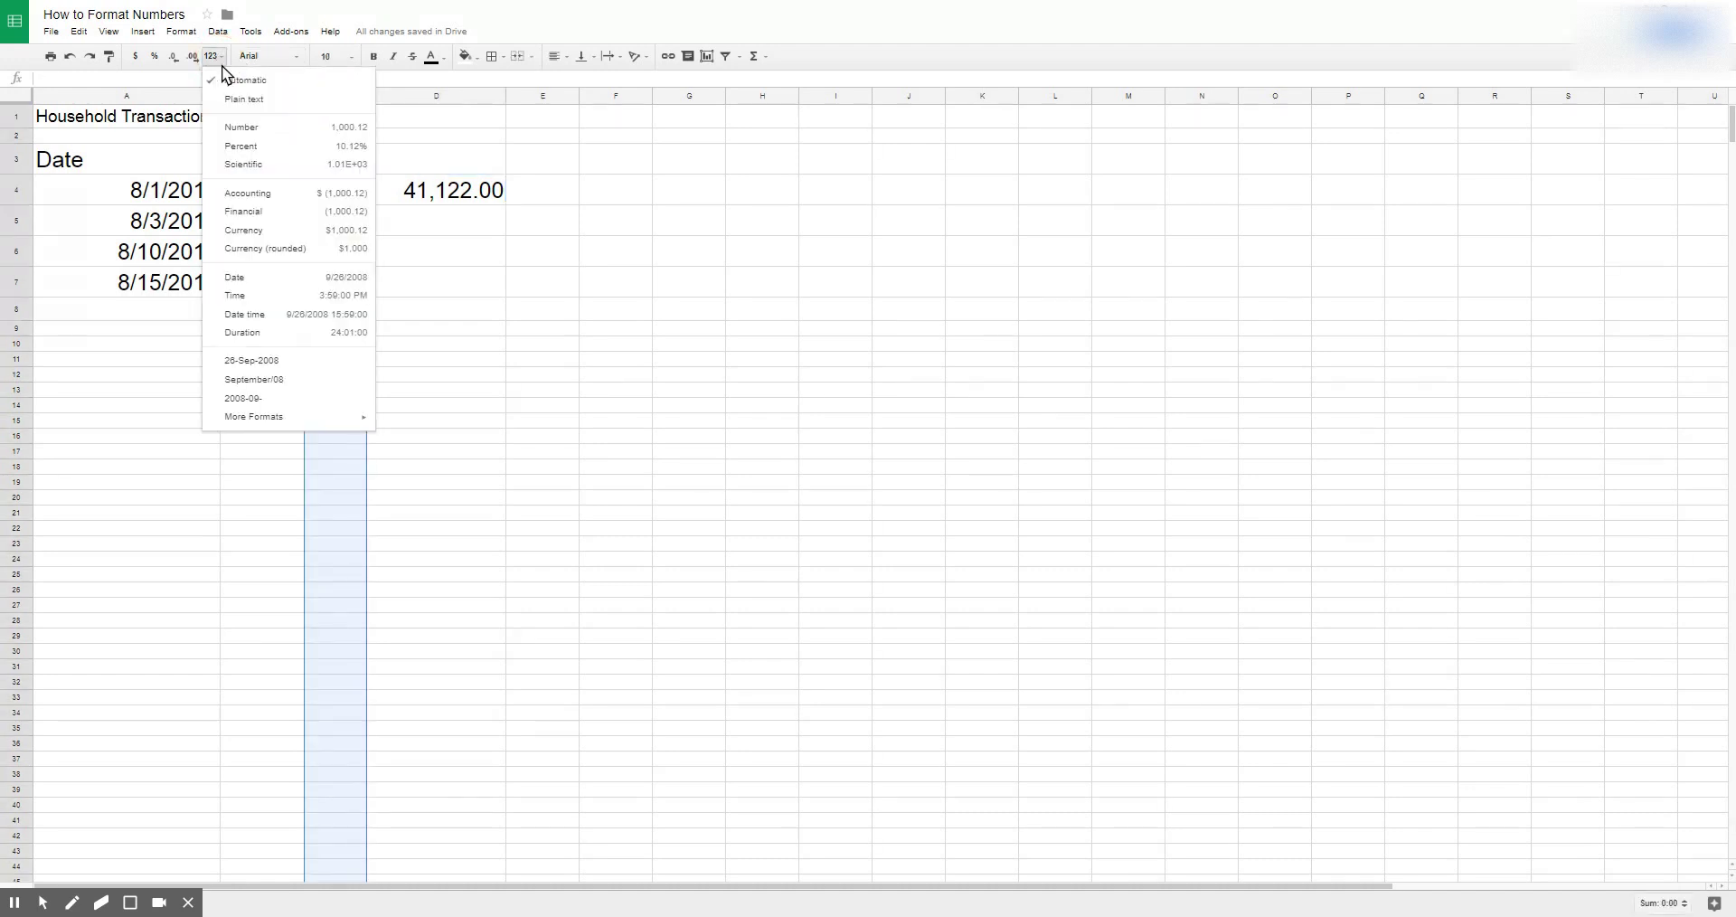
pyautogui.click(296, 294)
pyautogui.moveTo(366, 94); pyautogui.dragTo(452, 96)
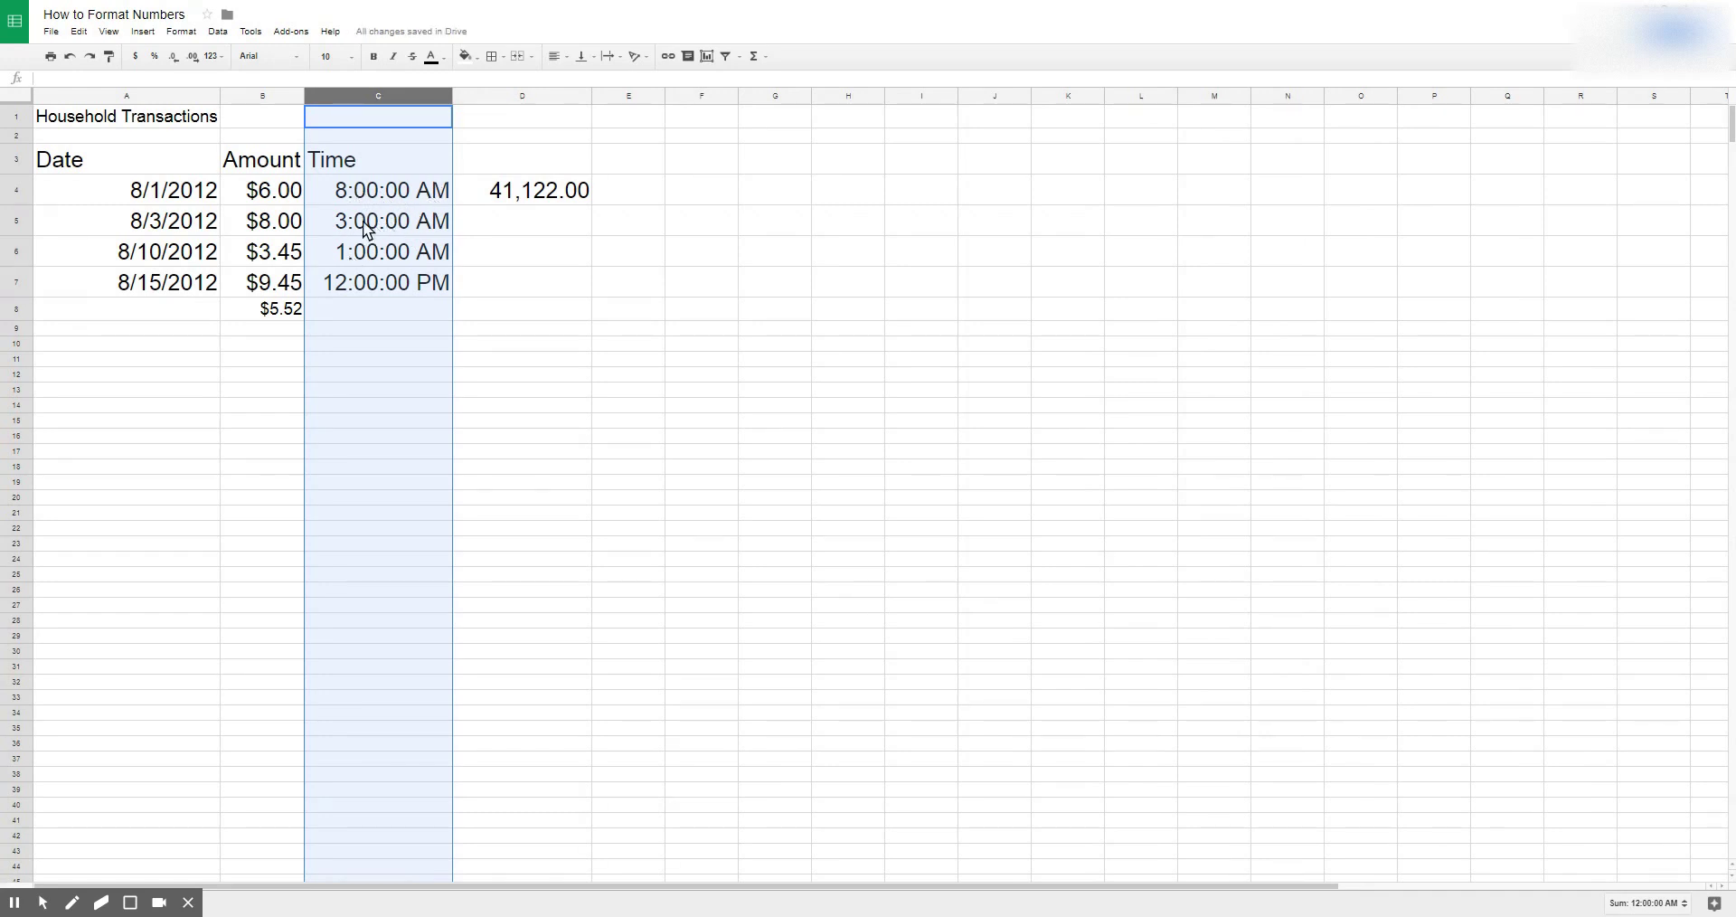
pyautogui.click(222, 57)
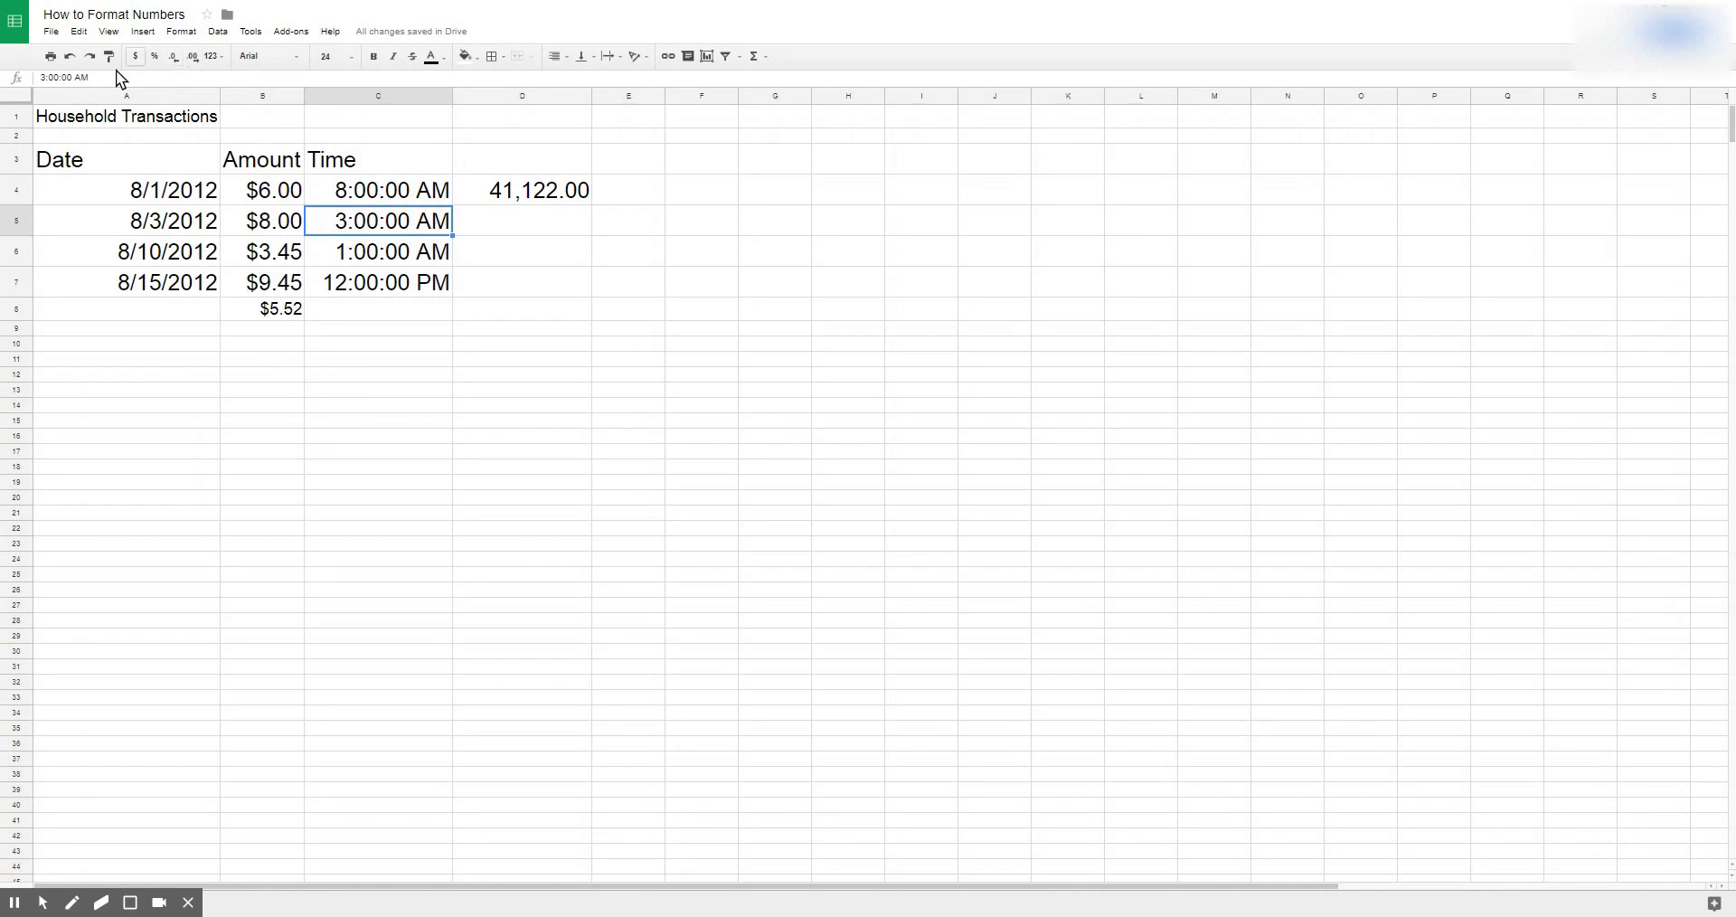
# - Change the time in C5 from 3:00:00 AM to 3:00:00 PM
pyautogui.click(80, 78)
pyautogui.press('BackSpace')
pyautogui.write('P')
pyautogui.press('Return')
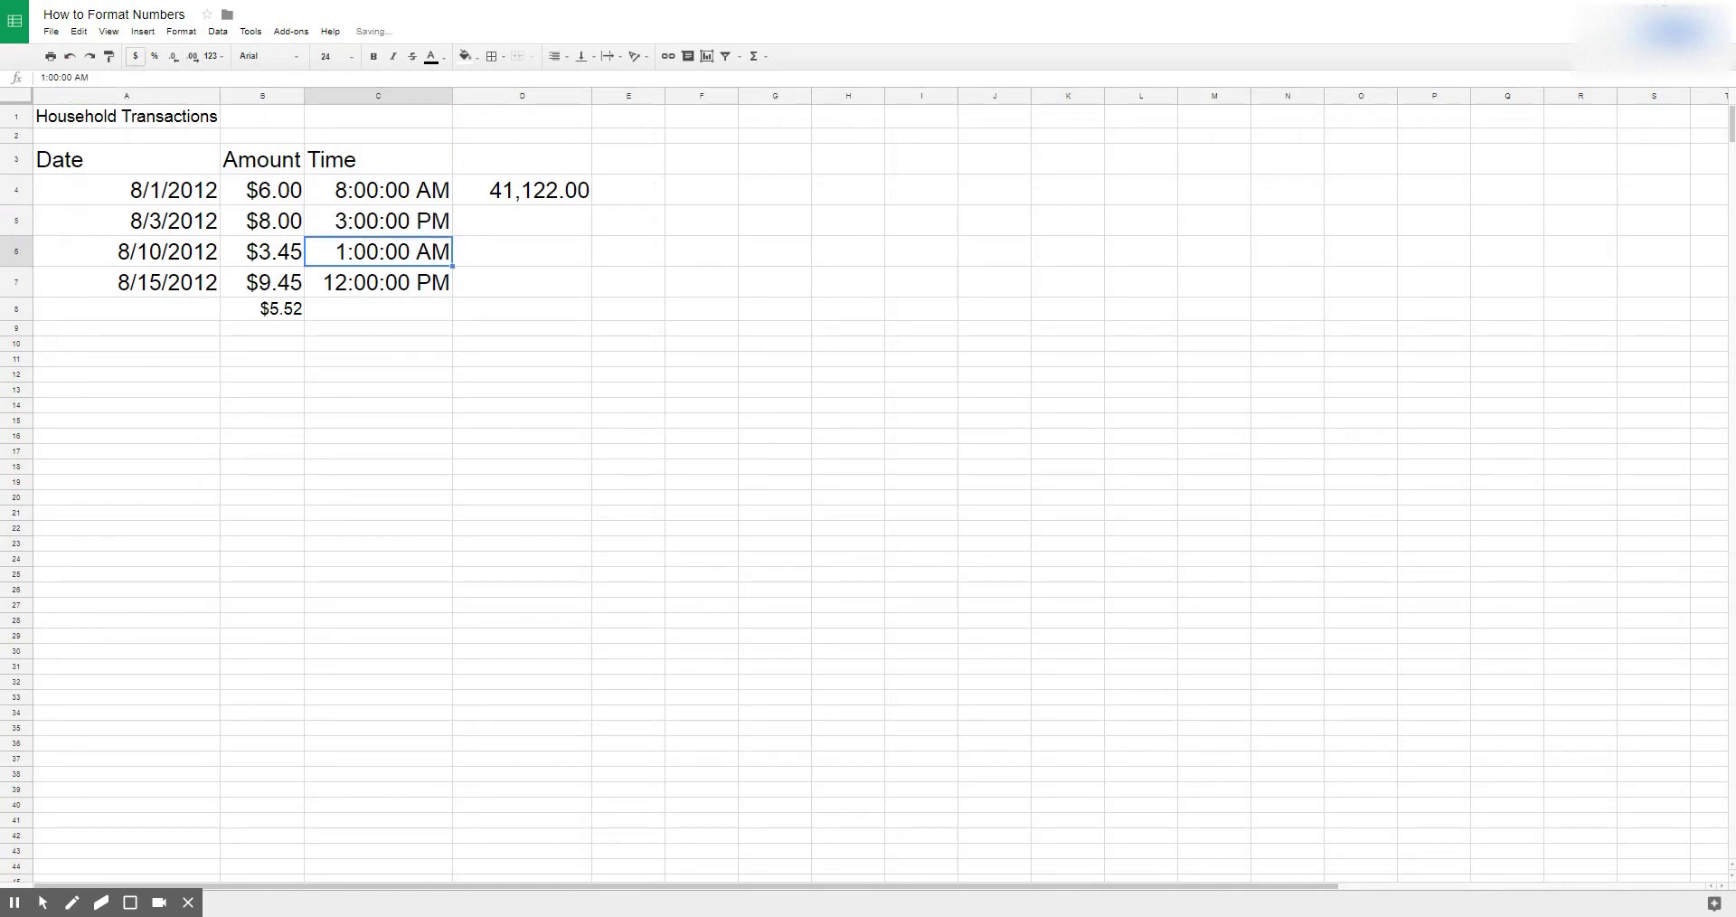